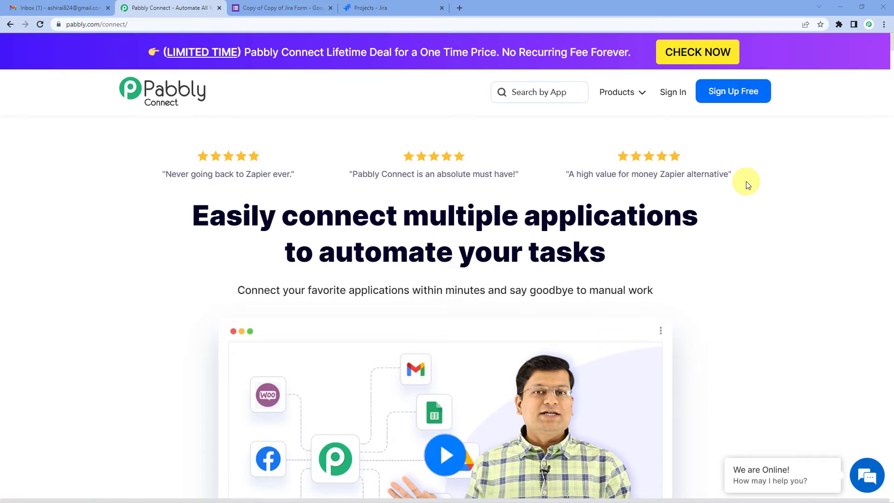
Step: Sign in to Pabbly, open Pabbly Connect and create a workflow named "Google Forms To Jira Service Management"
left_click(678, 97)
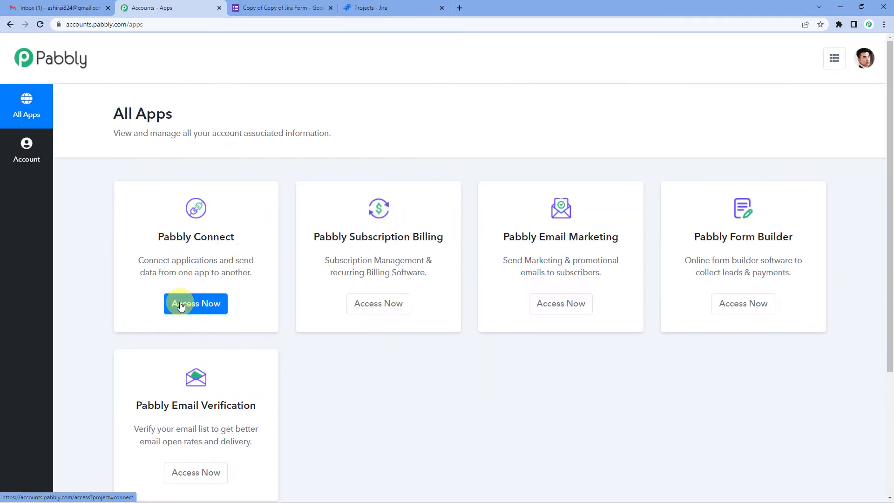
left_click(182, 303)
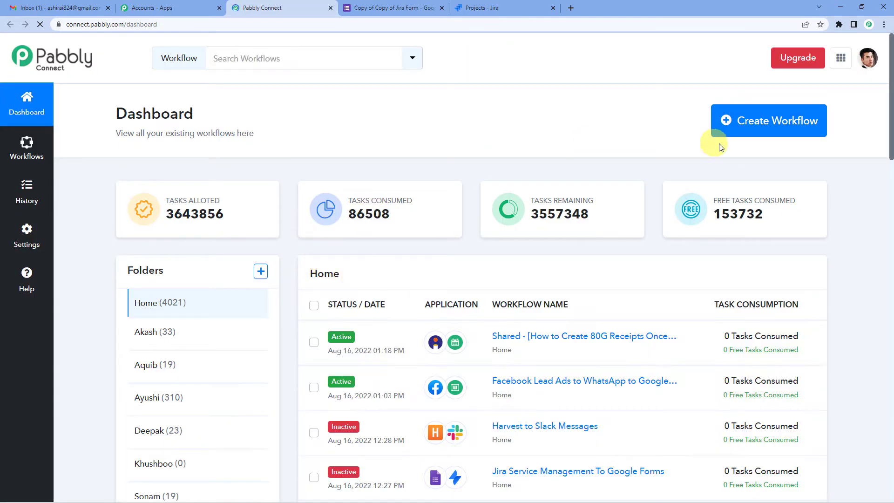
left_click(743, 124)
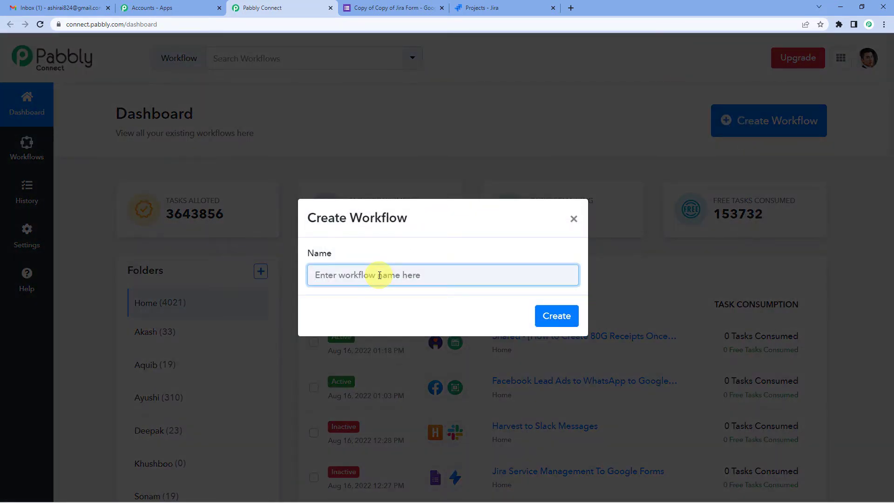
type("G")
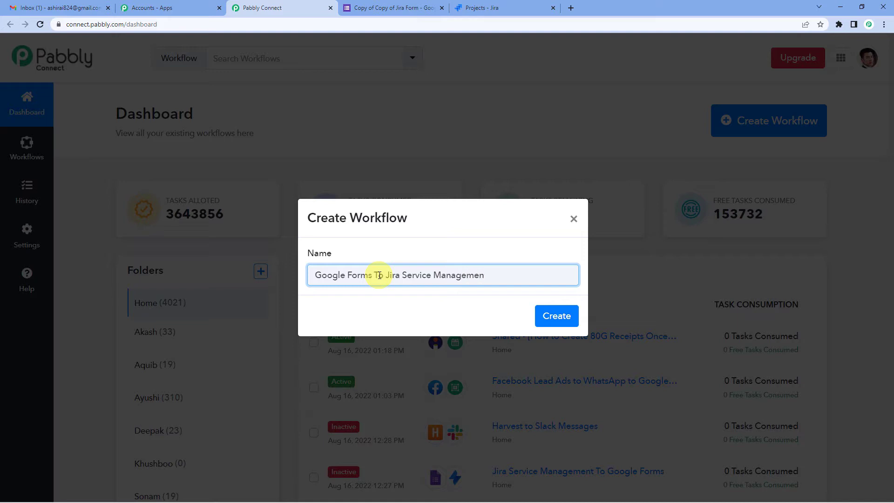
left_click(543, 315)
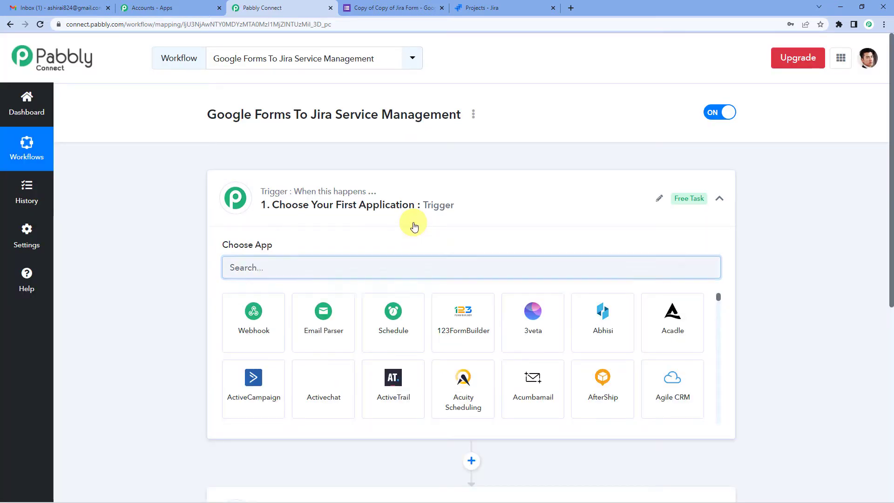
left_click(435, 219)
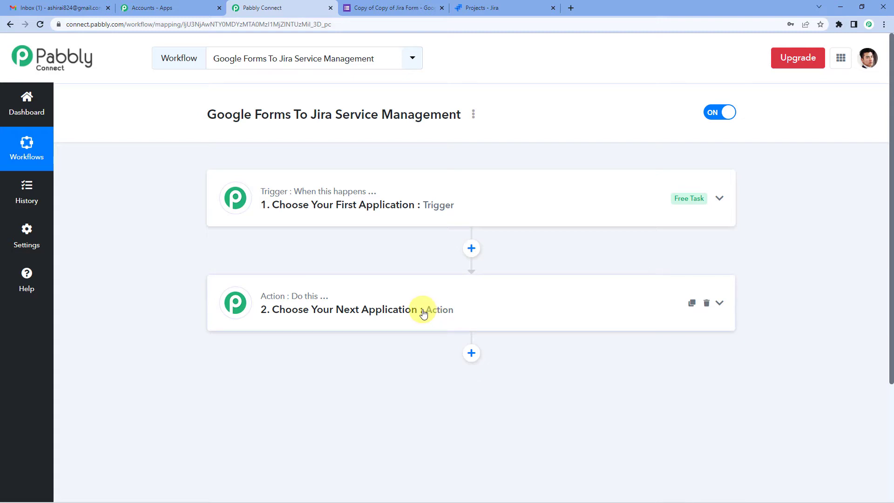
left_click(385, 315)
left_click(351, 311)
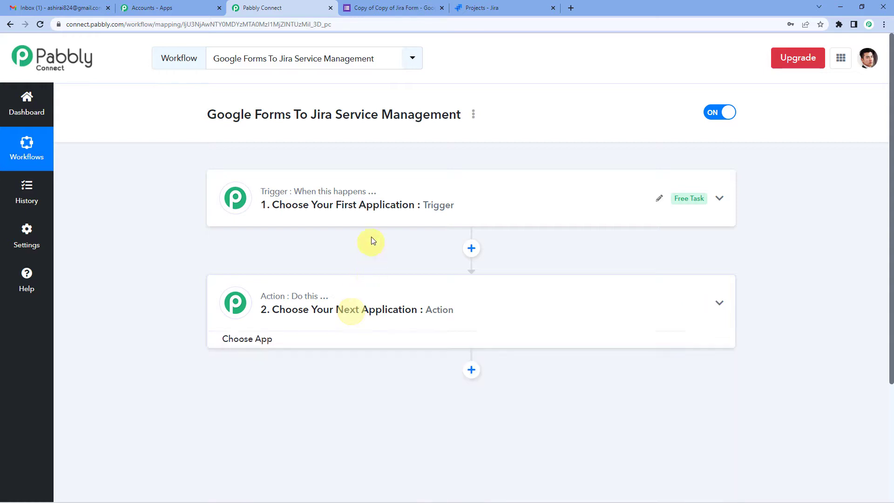
Step: Set the workflow trigger to Google Forms with the New Response Received event and copy its webhook URL
left_click(368, 210)
left_click(319, 270)
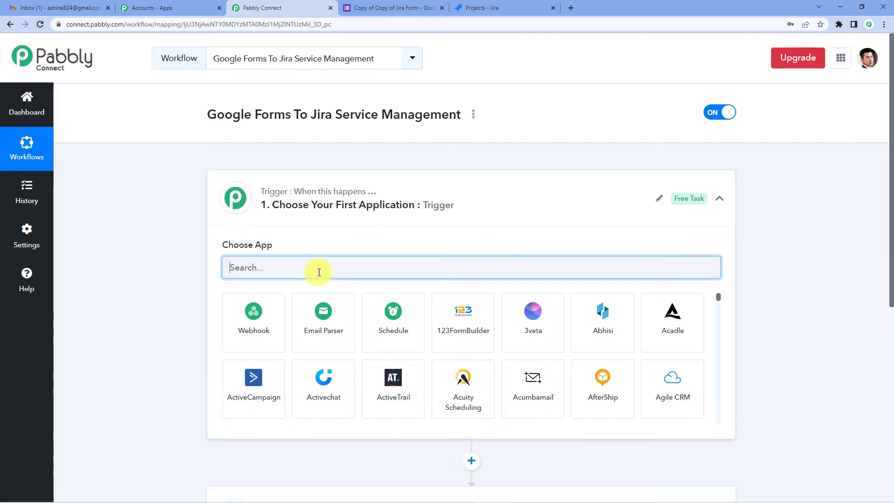
type("google ")
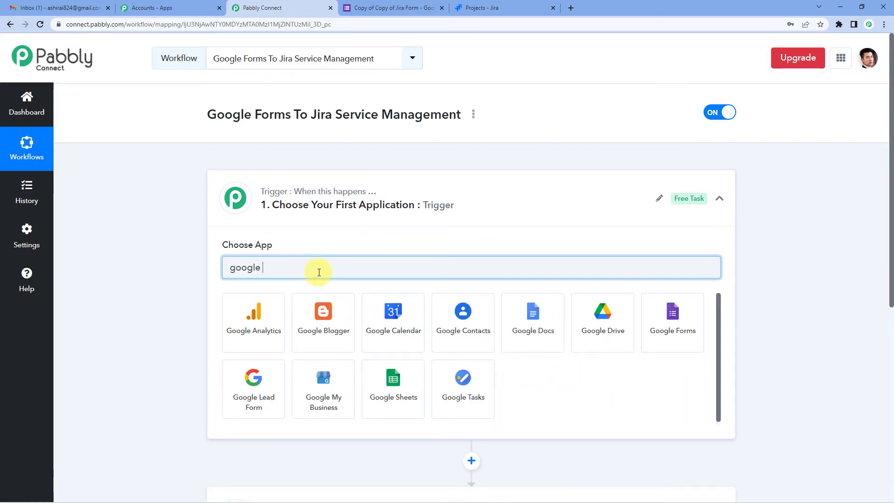
type("form")
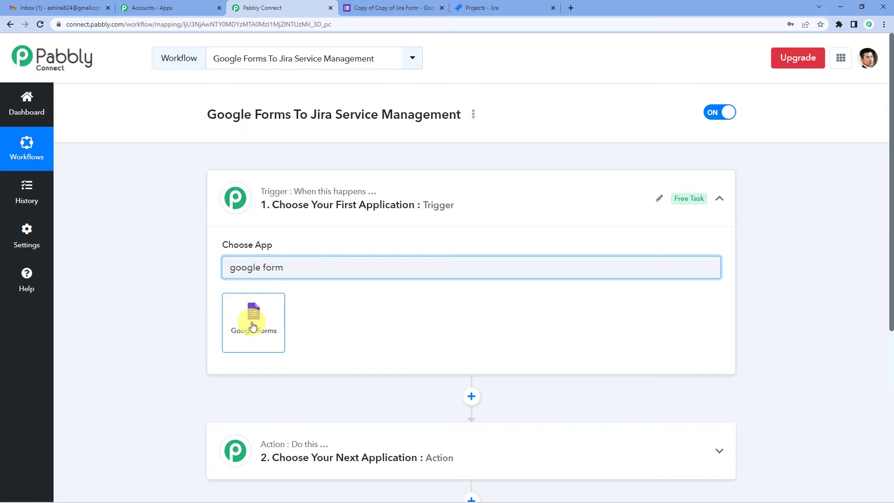
left_click(252, 326)
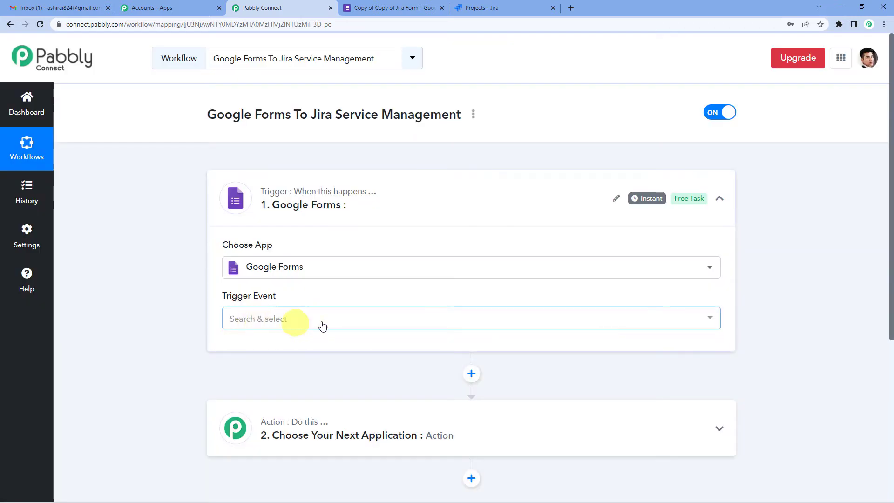
left_click(323, 326)
left_click(329, 383)
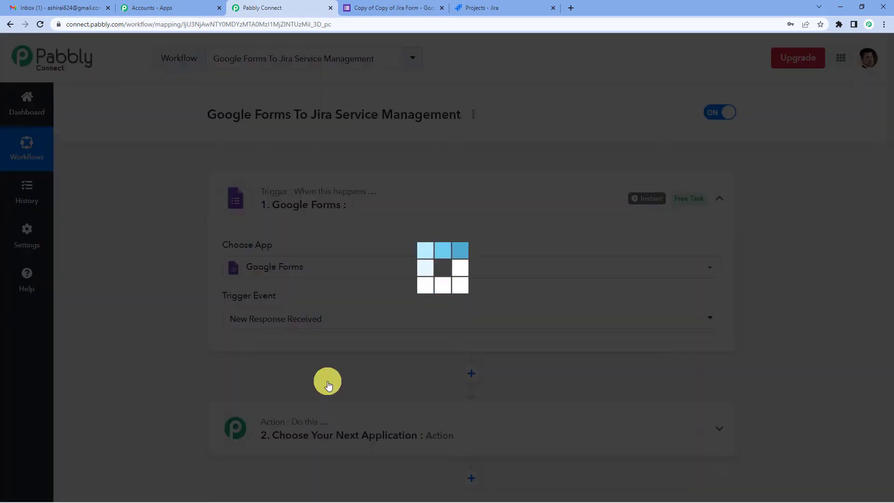
scroll(351, 286, "down", 3)
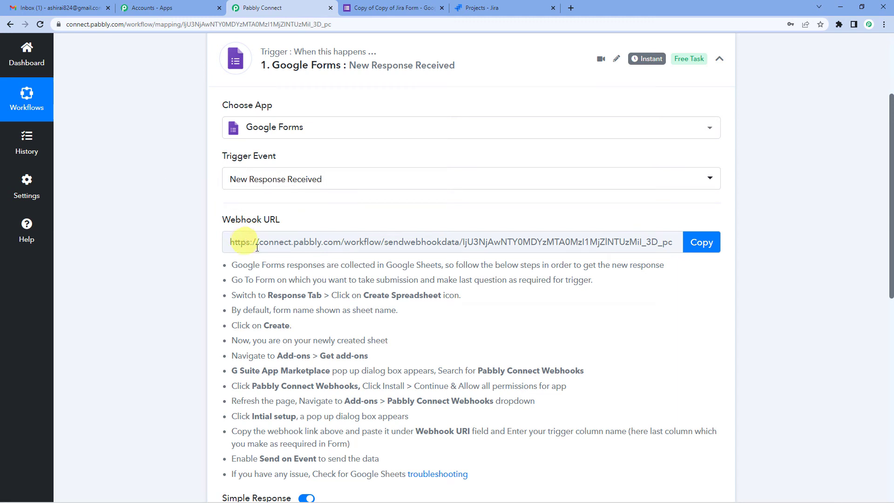
left_click(701, 242)
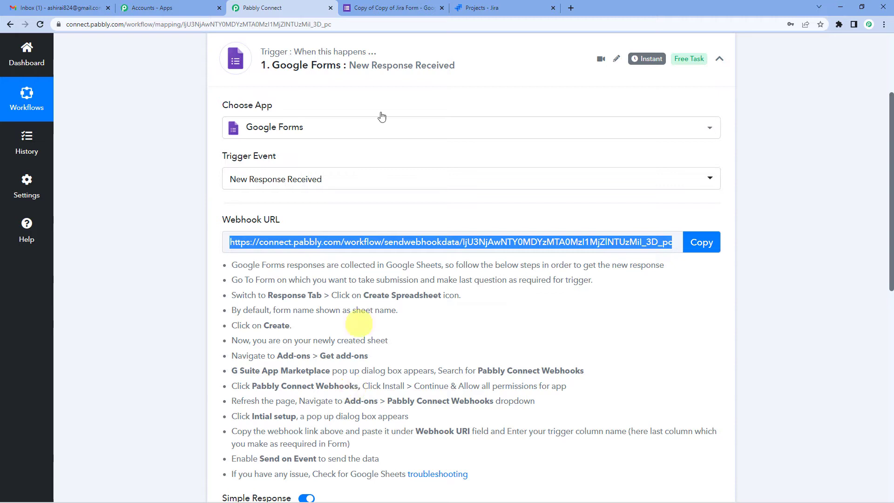
Step: Switch to Google Forms, look through the Jira Request Form's questions and create a new spreadsheet for its responses
left_click(396, 5)
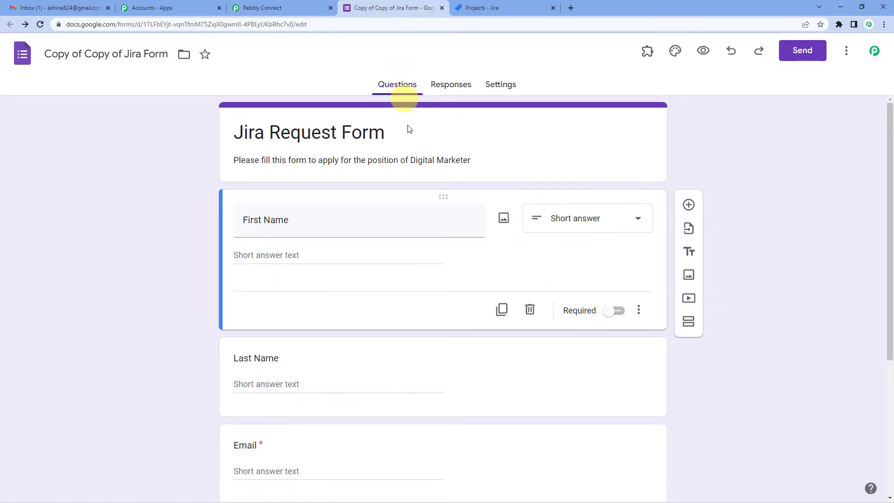
left_click(336, 136)
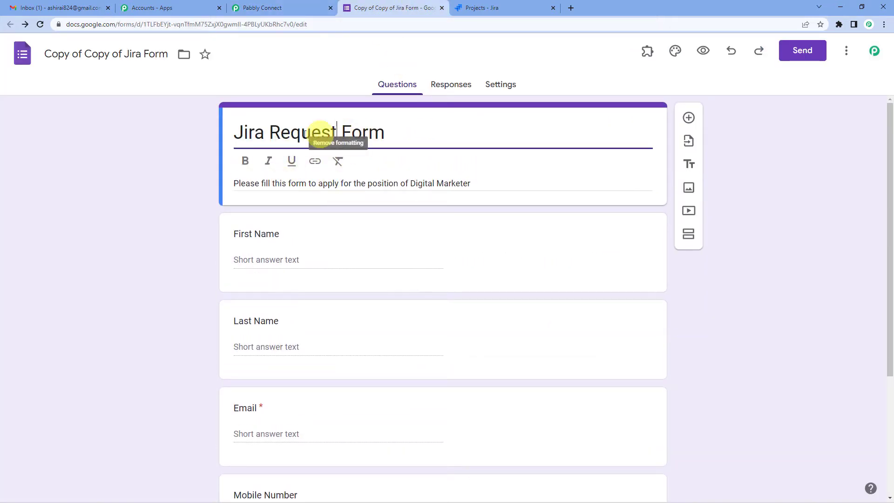
scroll(354, 233, "down", 1)
scroll(367, 231, "down", 2)
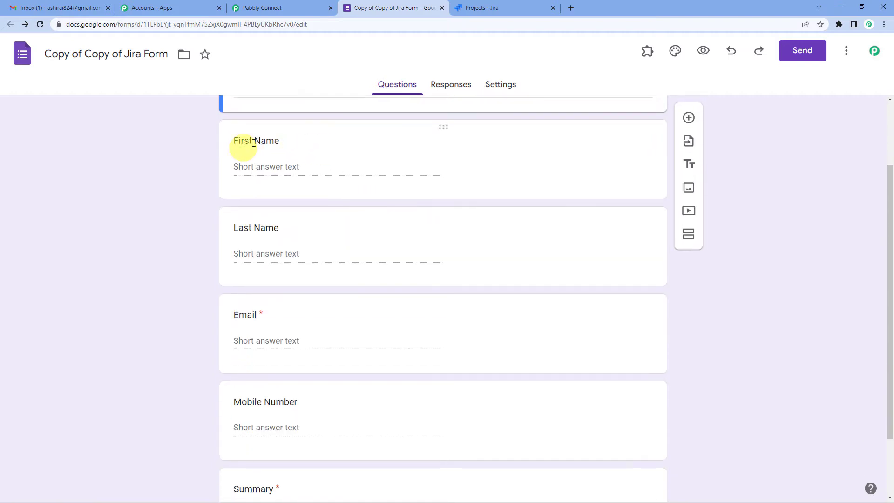
scroll(293, 272, "down", 2)
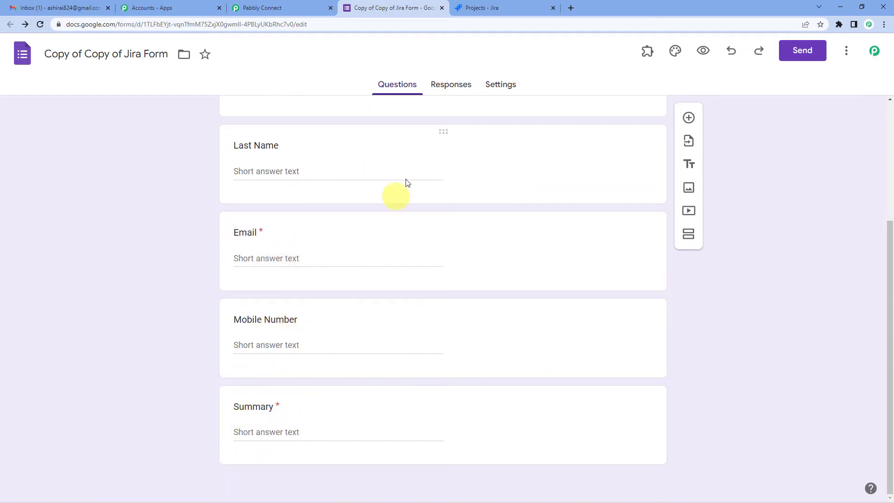
left_click(399, 88)
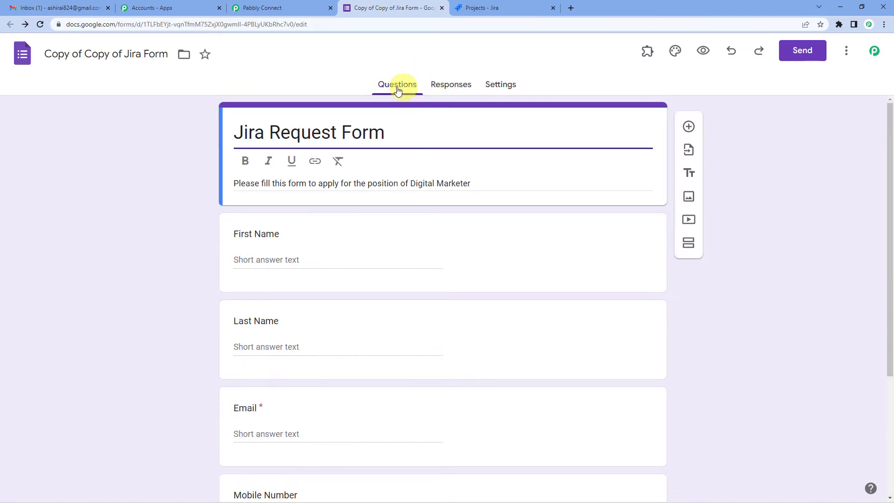
left_click(452, 88)
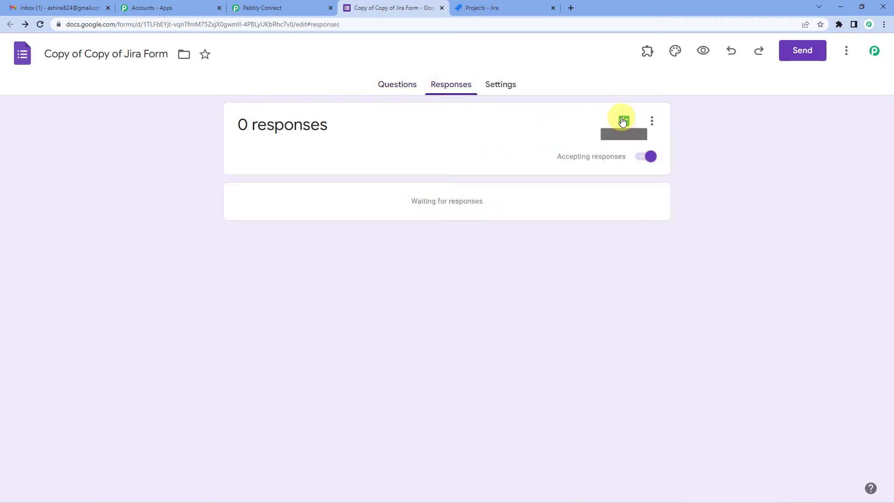
left_click(623, 124)
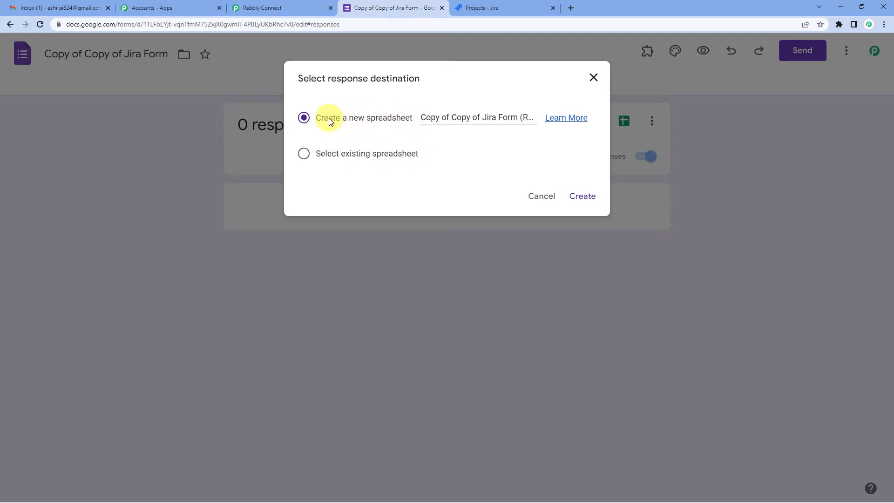
left_click(582, 196)
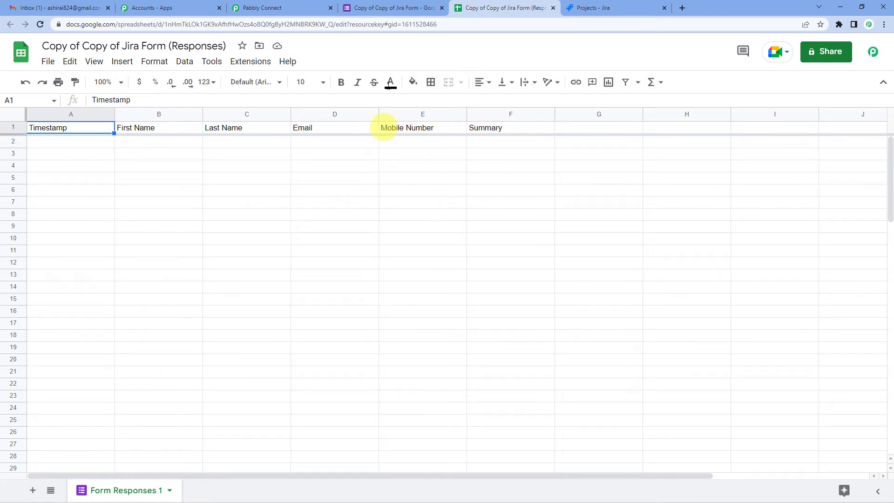
Step: Compare the Jira Request Form's questions with the column headings in the response spreadsheet
left_click(403, 7)
left_click(398, 88)
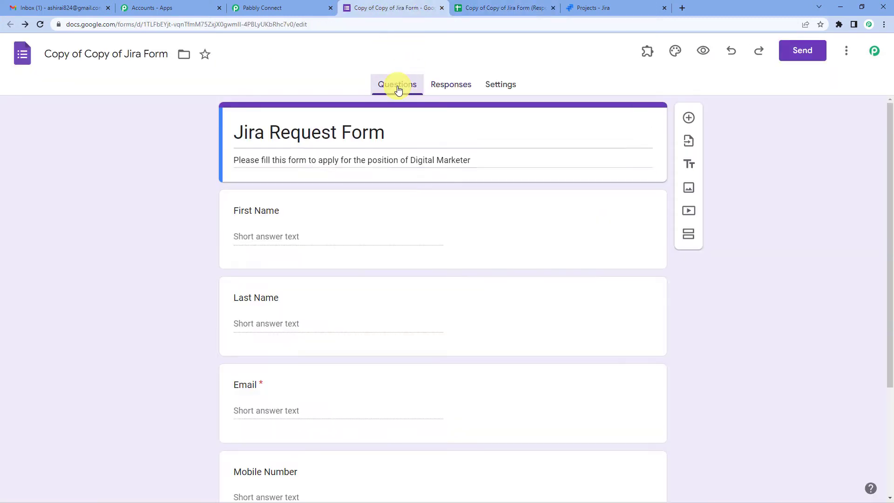
scroll(362, 305, "down", 3)
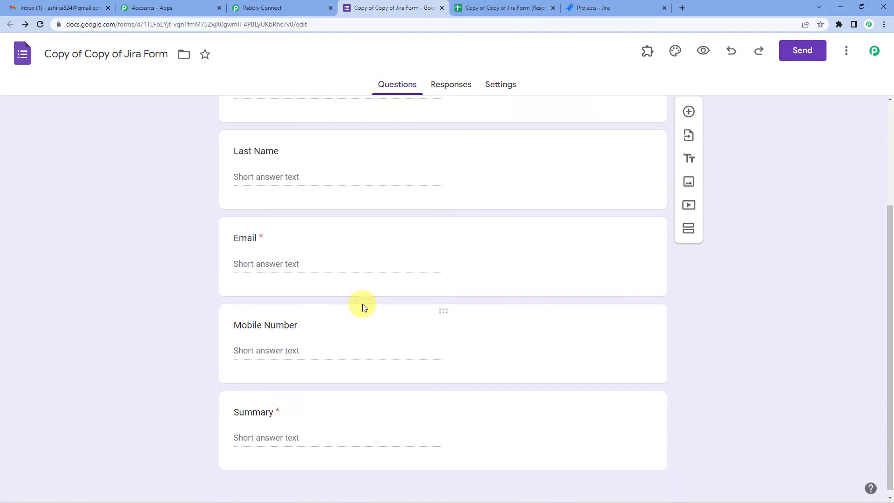
scroll(362, 305, "up", 3)
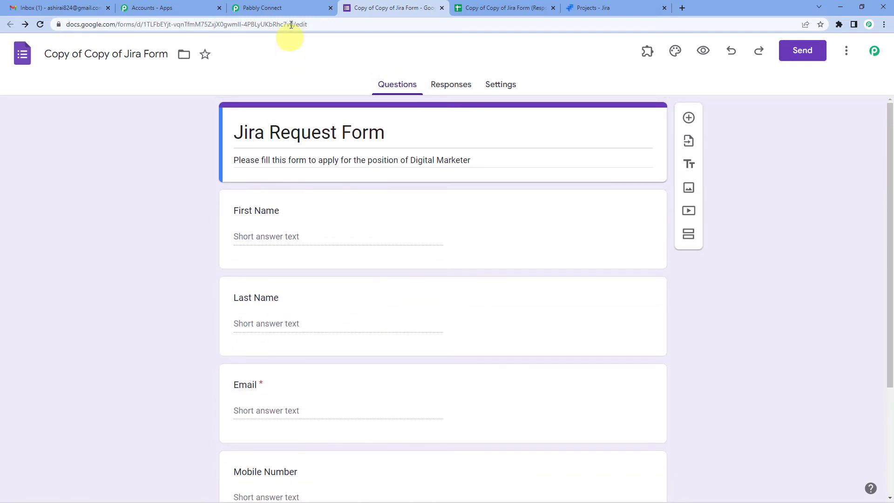
left_click(475, 6)
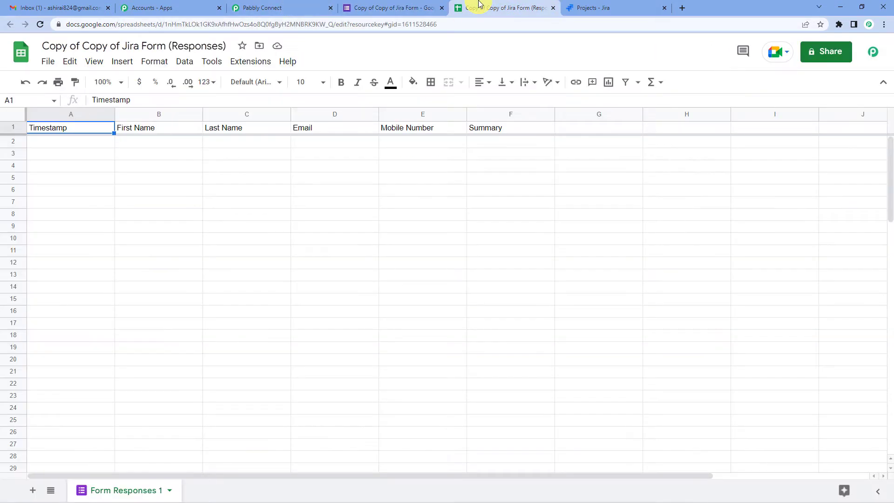
Step: Open the Pabbly Connect Webhooks Initial Setup for Form Responses 1, enter the workflow's copied webhook URL and submit it with trigger column F
left_click(249, 68)
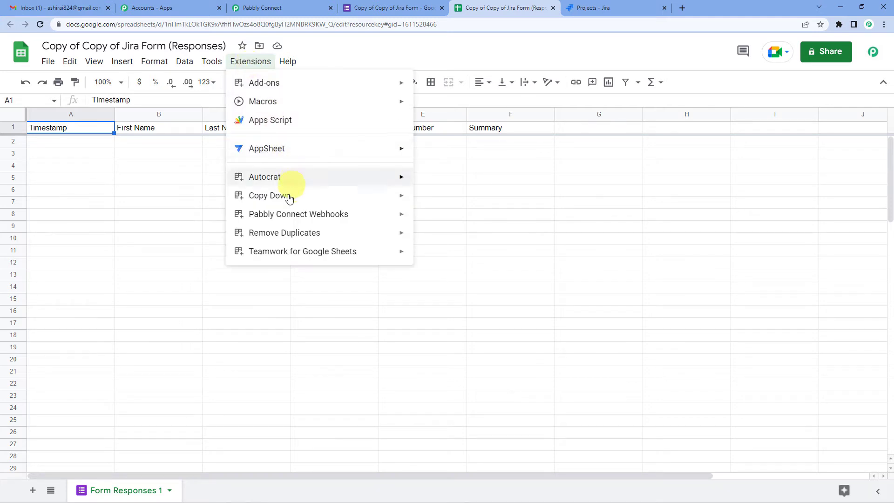
mouse_move(282, 218)
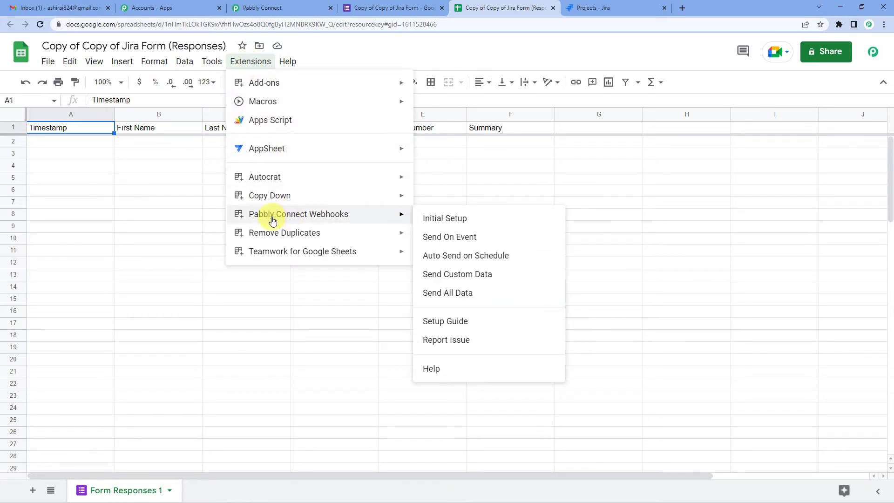
left_click(435, 220)
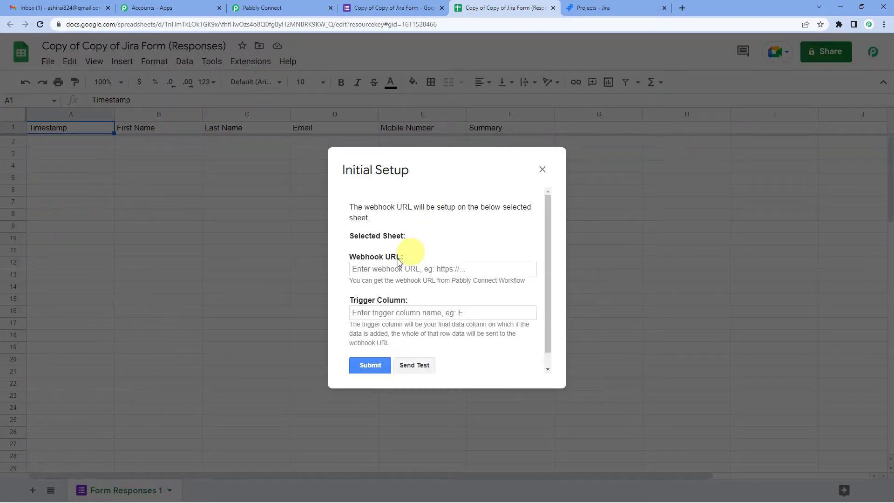
left_click(388, 268)
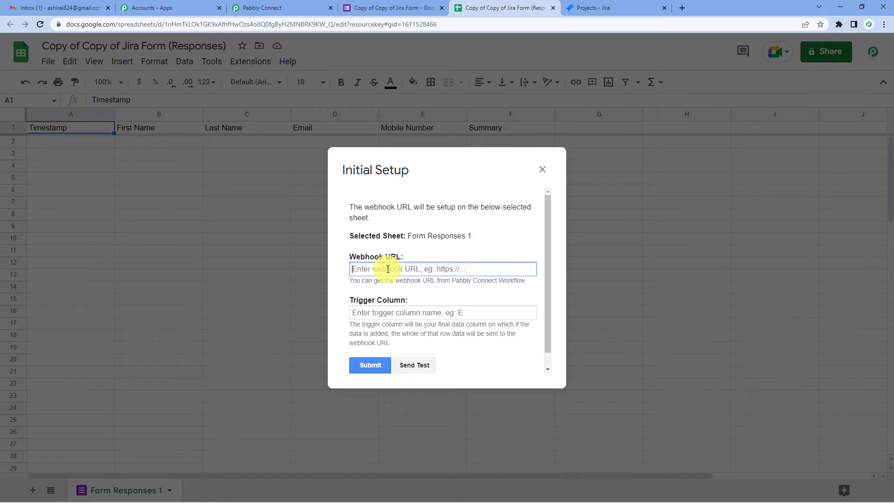
left_click(275, 6)
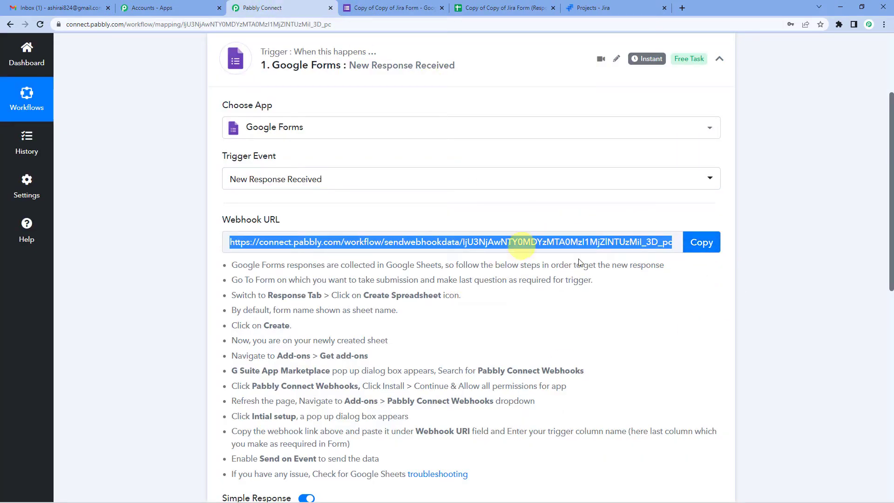
left_click(696, 245)
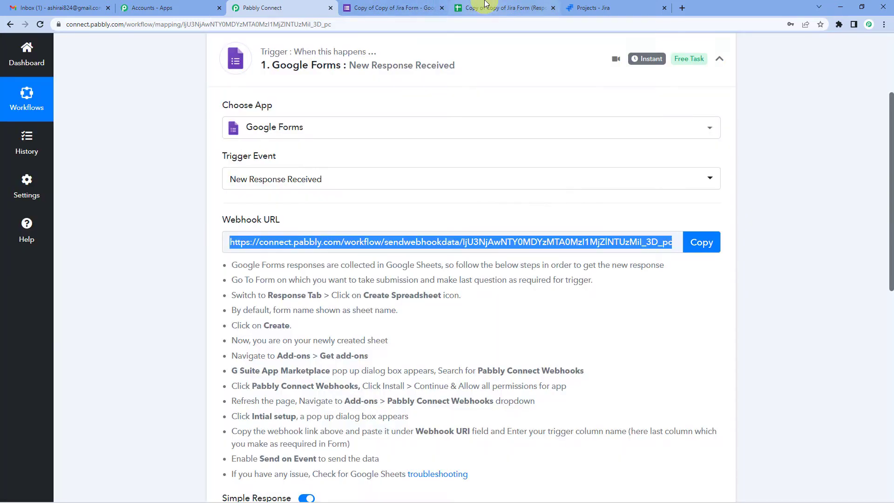
left_click(484, 8)
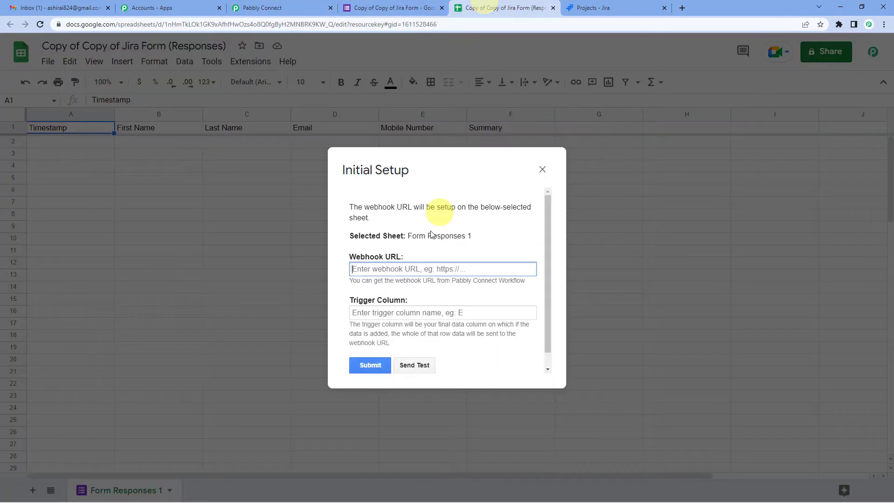
key("ctrl+v")
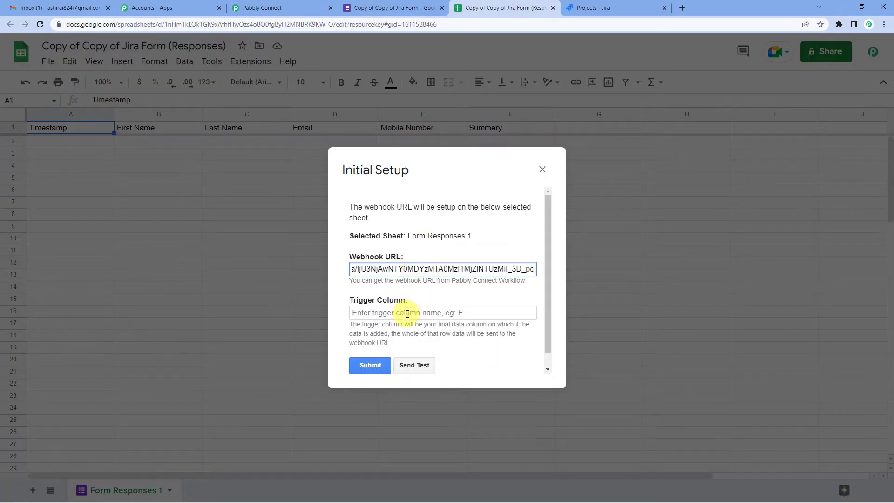
left_click(406, 314)
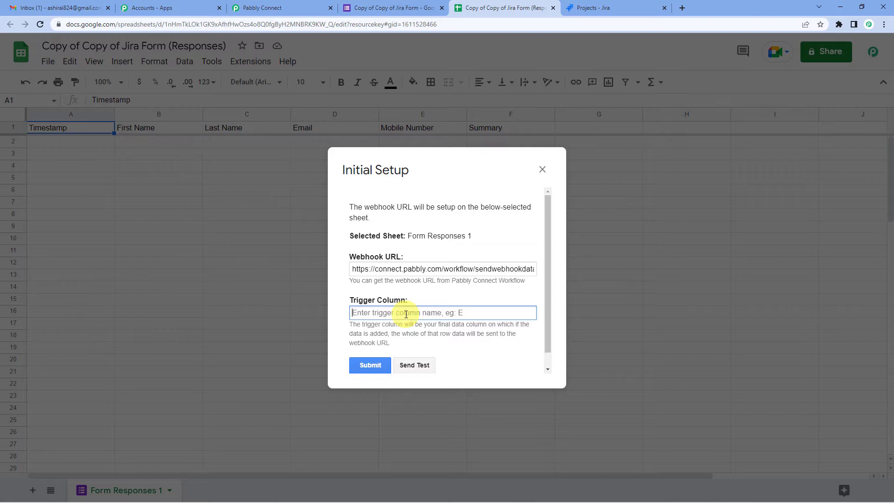
type("F")
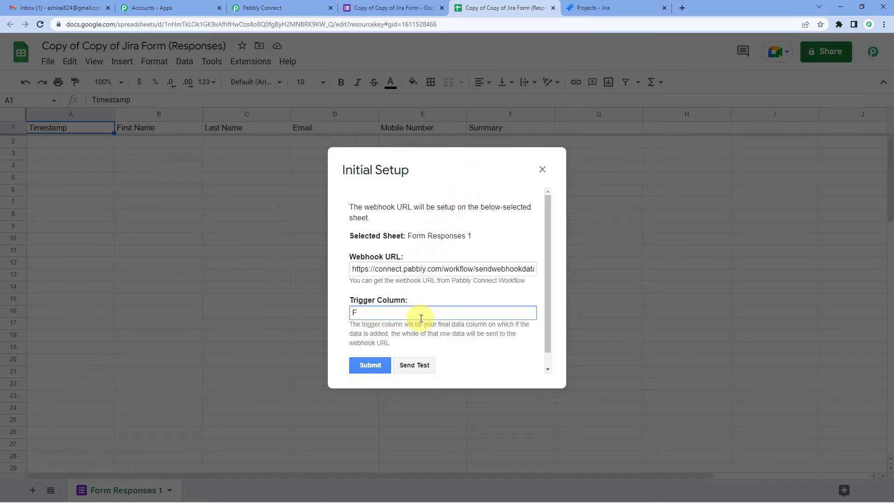
left_click(377, 366)
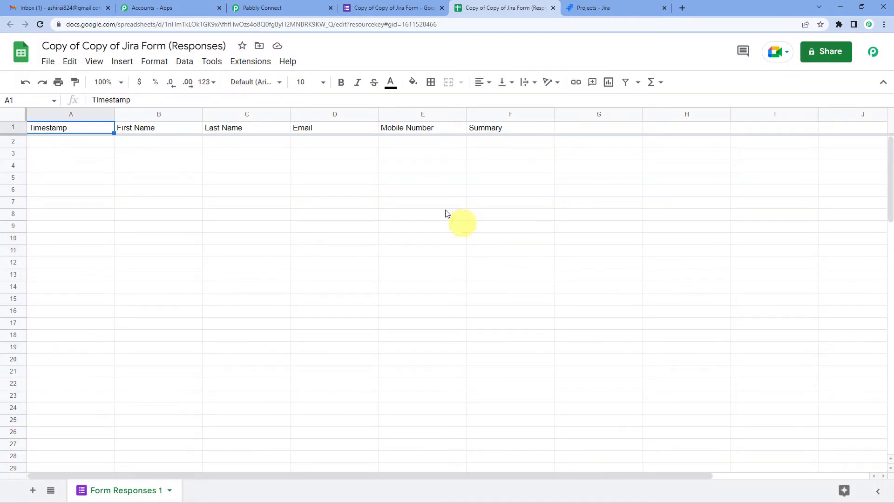
Step: Enable Send On Event for the response spreadsheet through the Pabbly Connect Webhooks extension
left_click(256, 67)
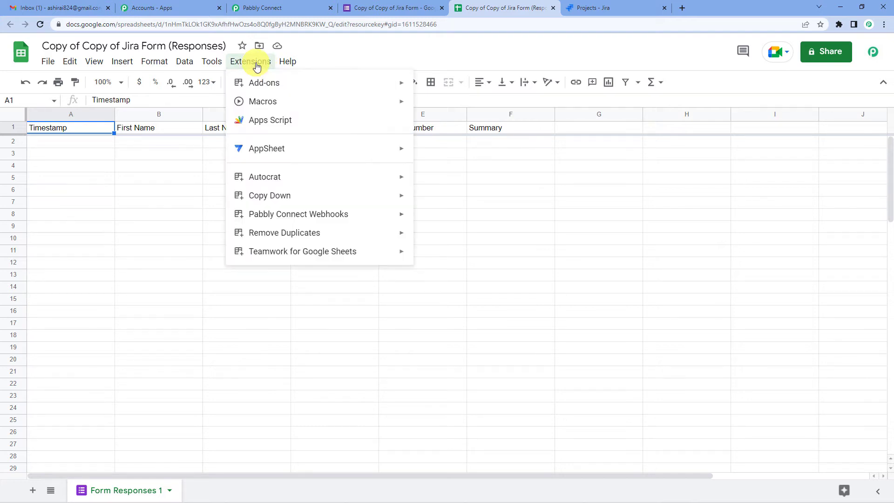
mouse_move(290, 220)
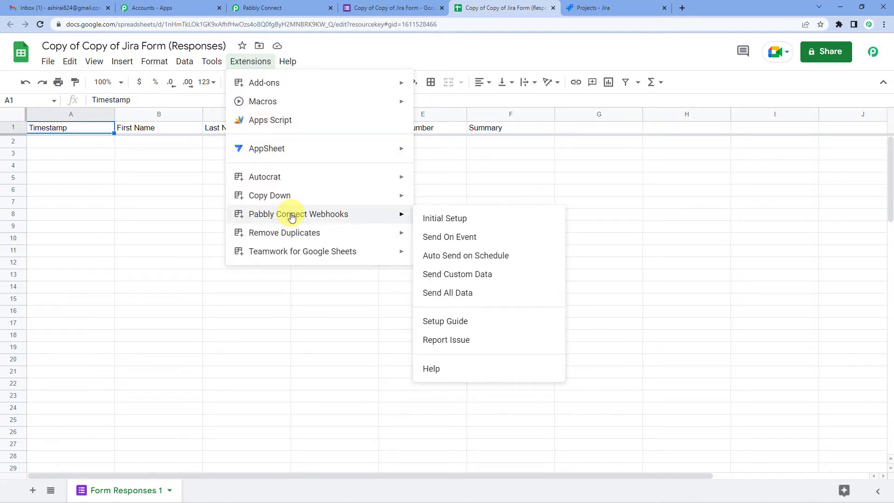
left_click(439, 239)
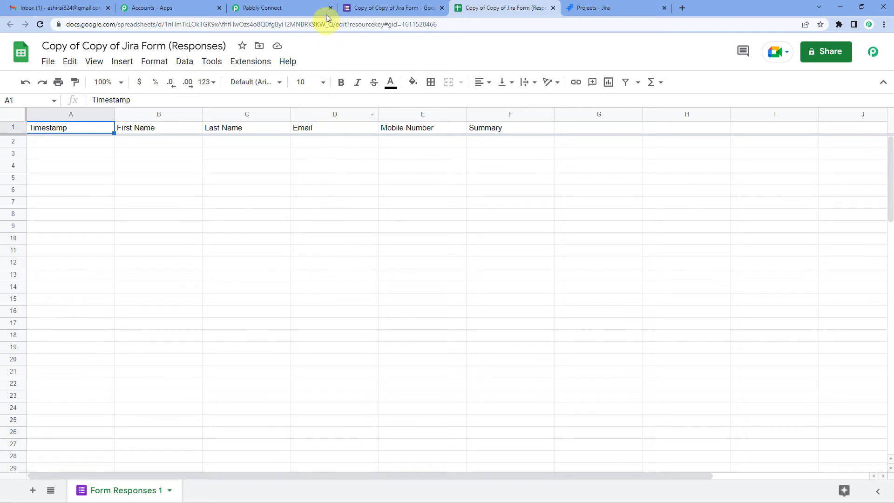
Step: Check the trigger's webhook capture in Pabbly Connect and submit a Jira Request Form test response with sample contact details and summary "Integration Error"
left_click(310, 4)
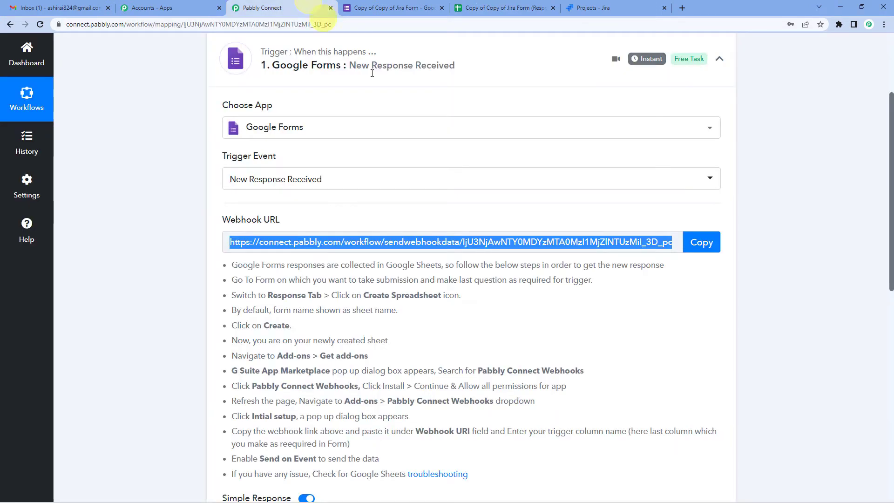
scroll(606, 274, "down", 4)
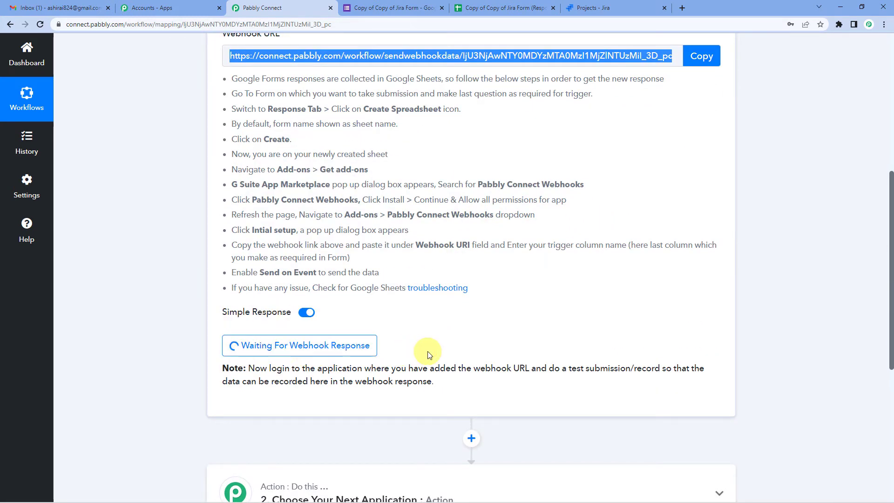
scroll(428, 354, "up", 6)
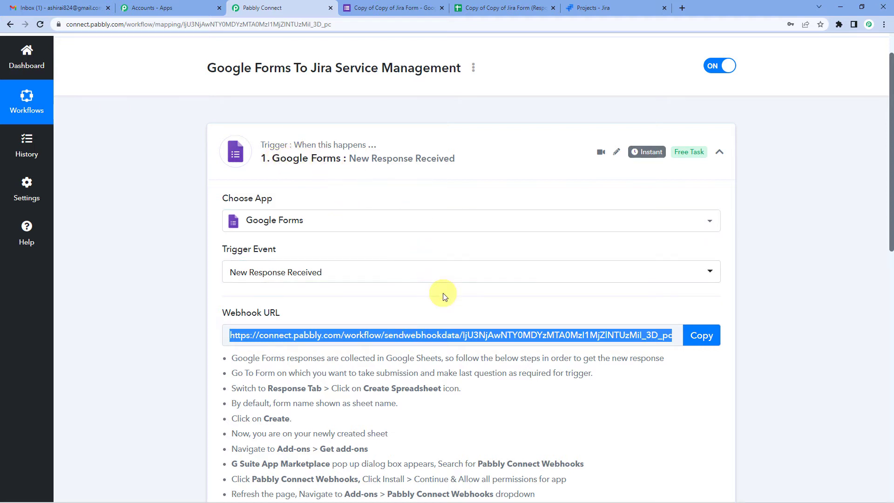
scroll(440, 294, "down", 2)
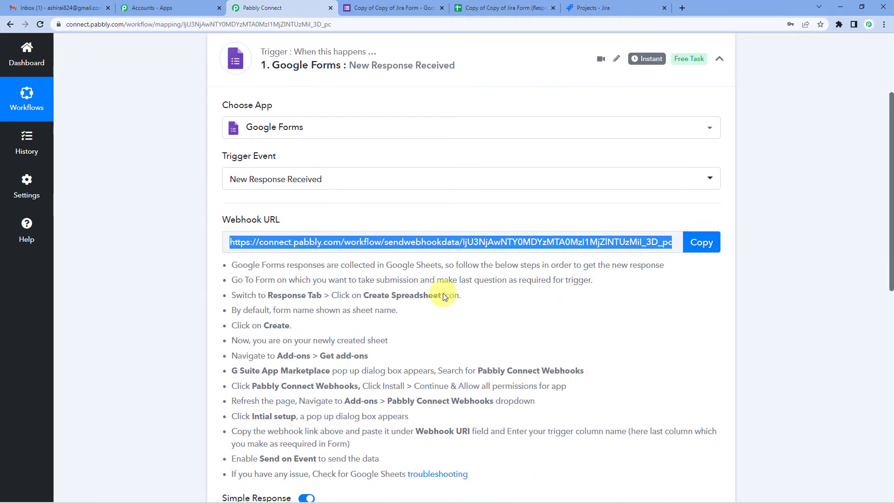
left_click(389, 5)
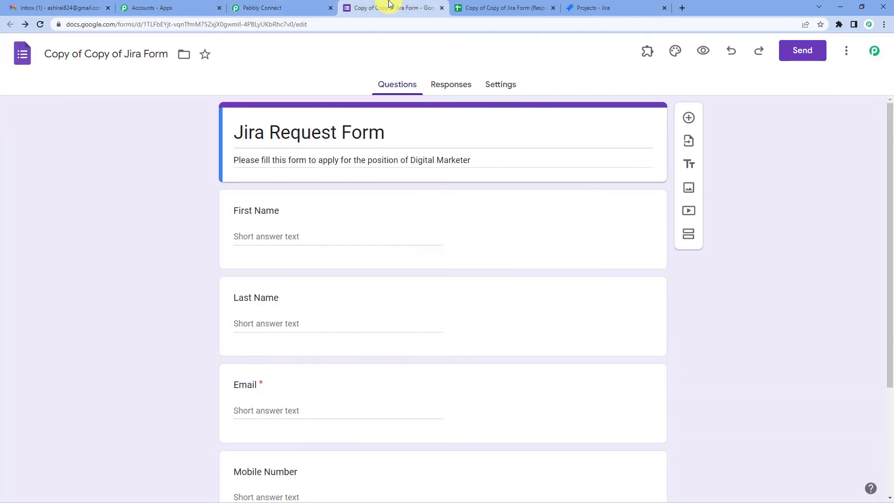
left_click(704, 51)
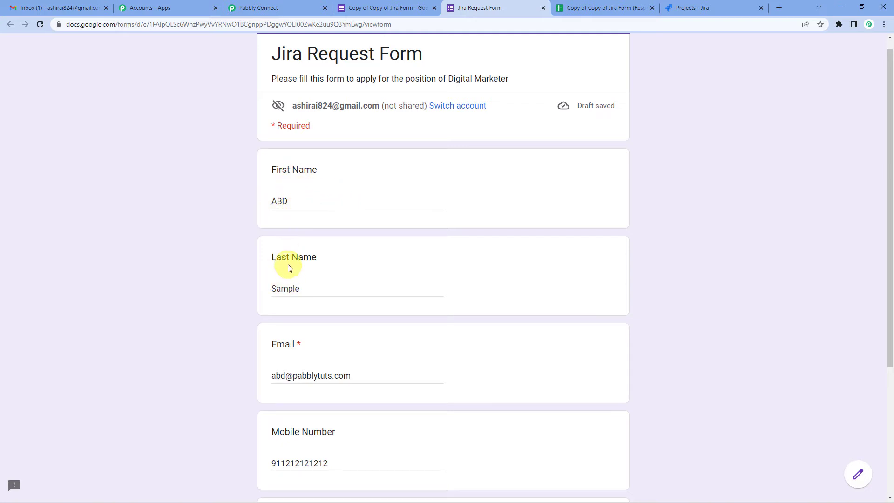
scroll(287, 270, "down", 1)
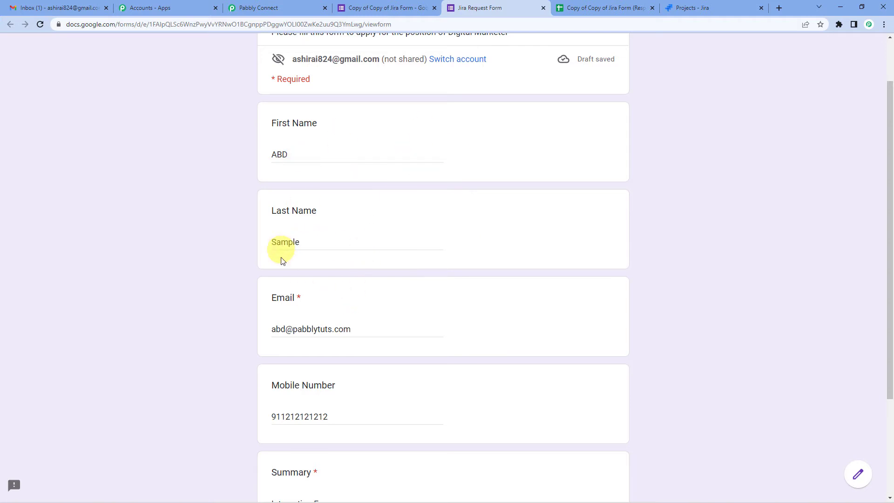
scroll(297, 306, "down", 2)
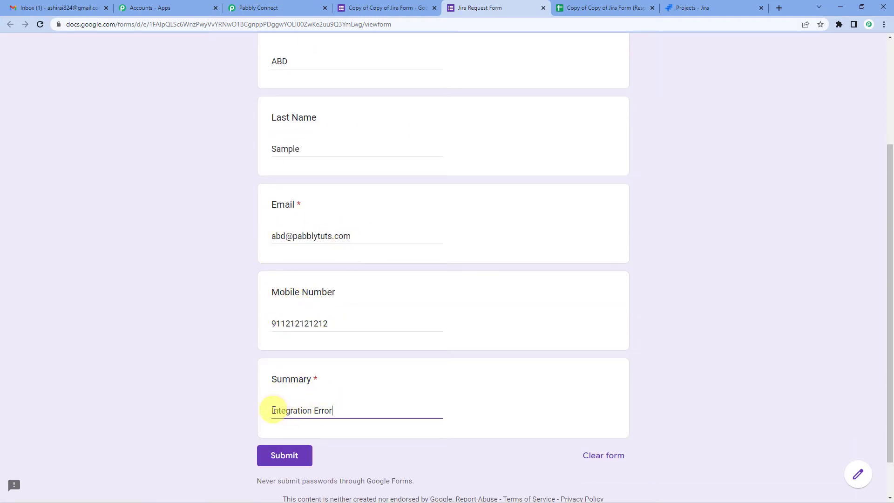
left_click_drag(273, 410, 355, 410)
left_click(355, 410)
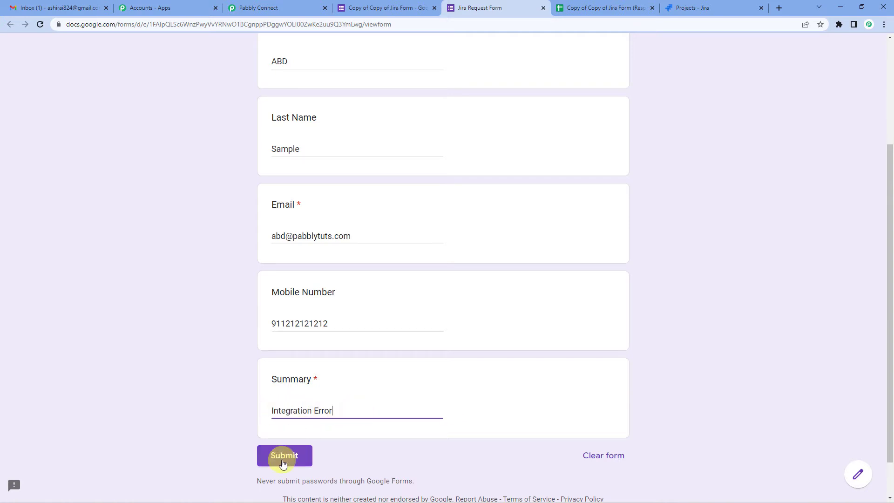
left_click(283, 457)
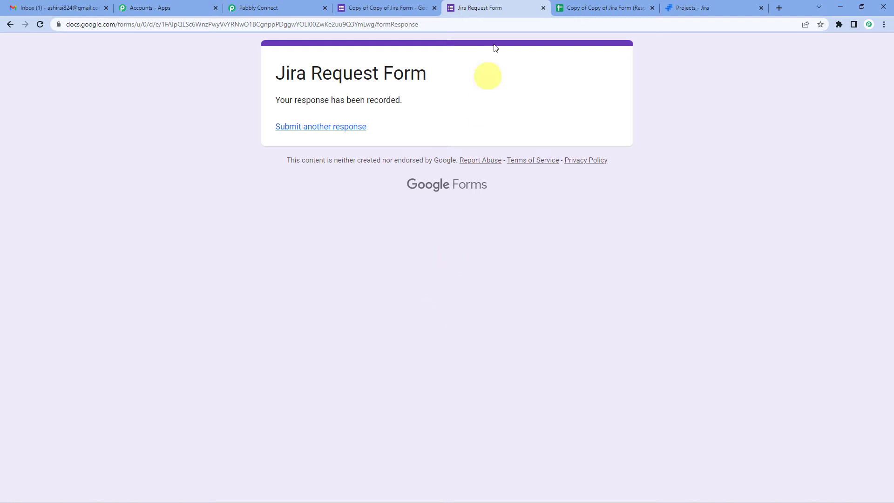
Step: Examine the test response in the spreadsheet and compare it with the data captured by the Google Forms trigger in Pabbly Connect
left_click(581, 4)
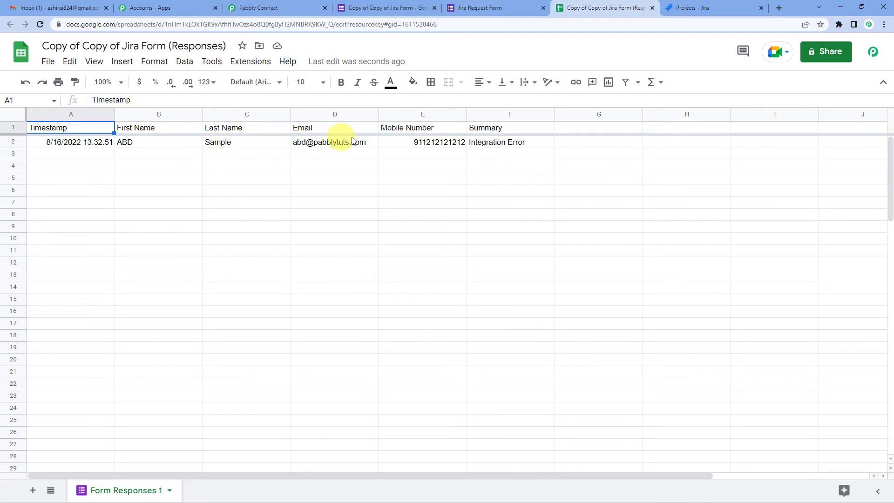
left_click(259, 8)
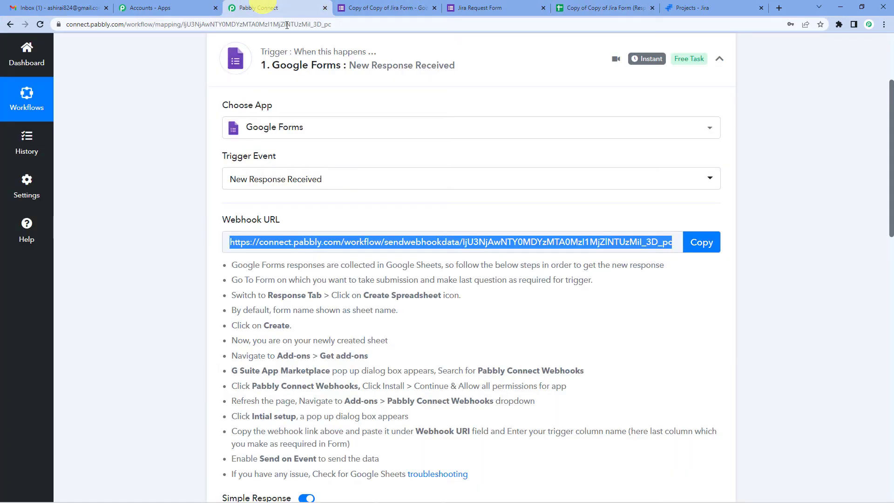
scroll(394, 261, "down", 3)
scroll(395, 259, "down", 4)
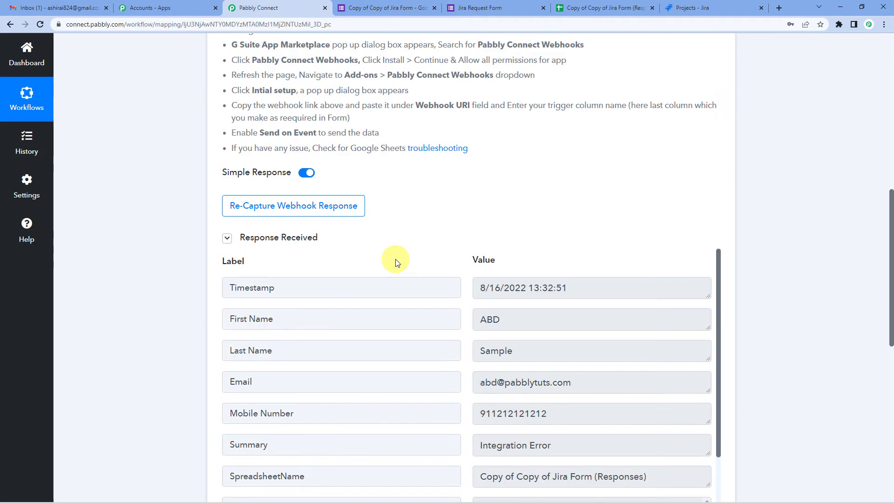
scroll(395, 259, "down", 2)
scroll(405, 230, "down", 4)
scroll(405, 230, "up", 3)
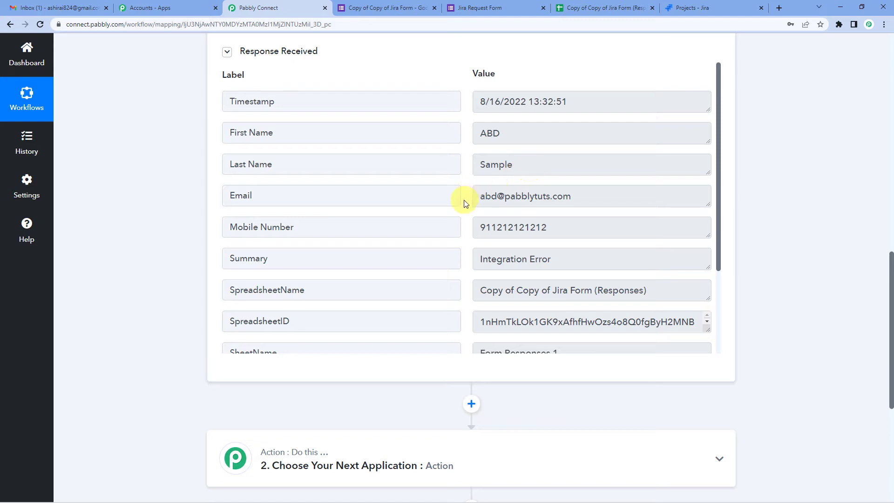
left_click_drag(479, 196, 549, 229)
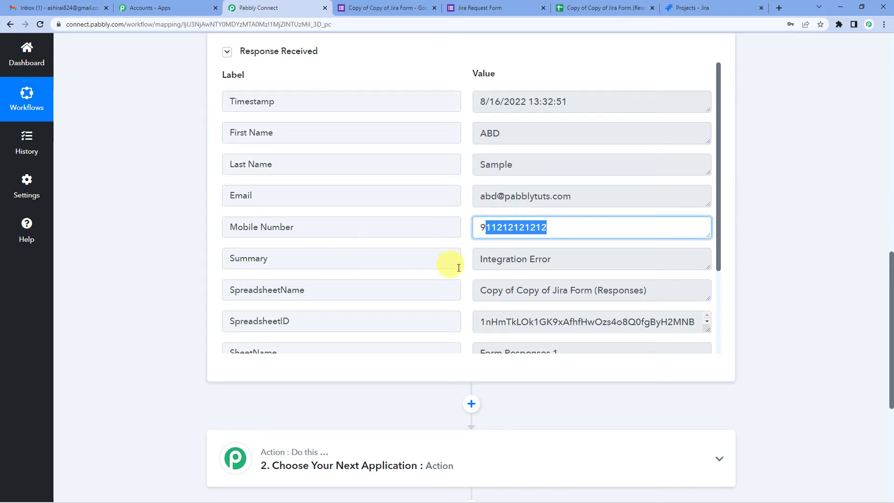
left_click_drag(224, 258, 313, 263)
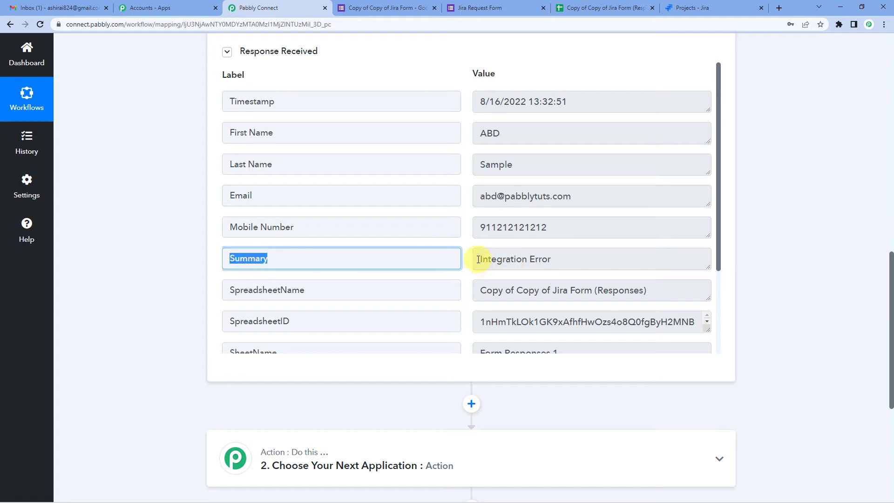
left_click_drag(479, 259, 541, 259)
left_click(180, 266)
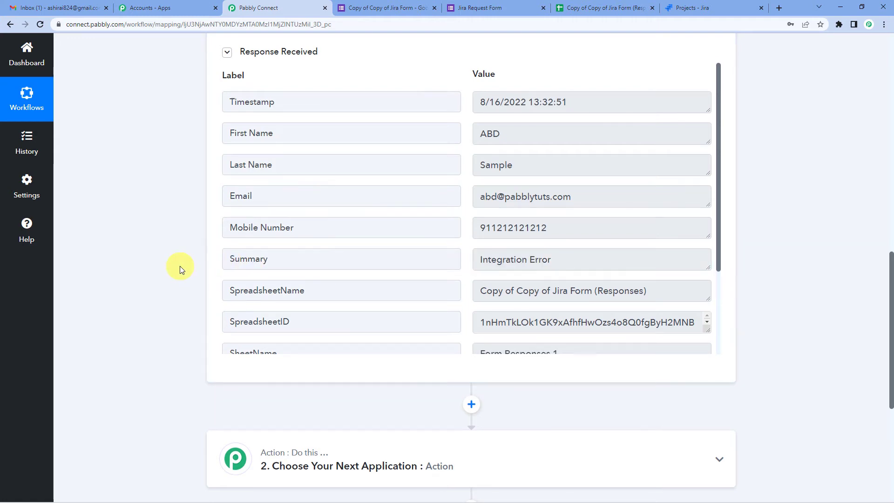
scroll(180, 266, "up", 5)
scroll(179, 267, "up", 9)
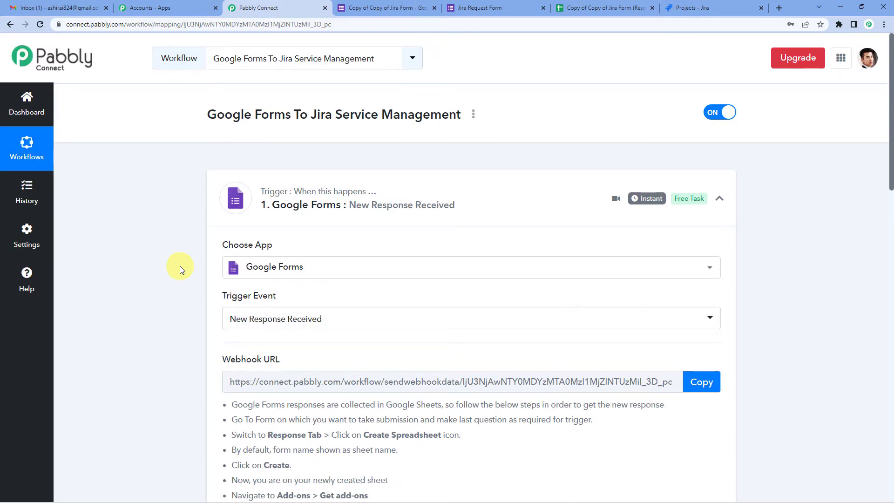
Step: Set the workflow's second step to the Jira Service Management app with the Create Customer Request action event
scroll(180, 266, "down", 13)
scroll(180, 269, "down", 4)
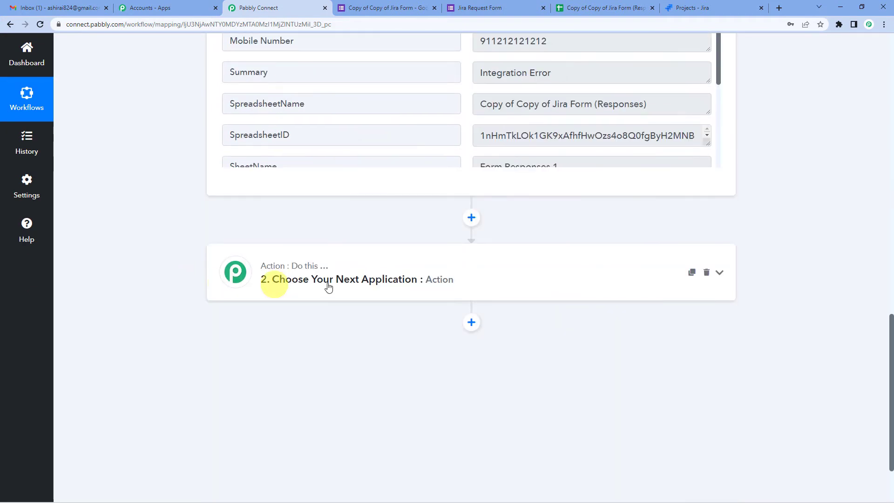
left_click(338, 281)
left_click(300, 339)
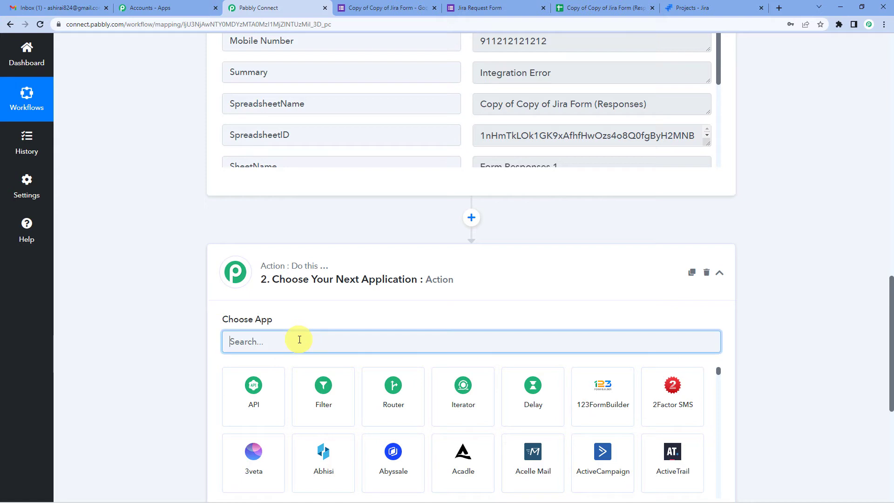
type("jira servi")
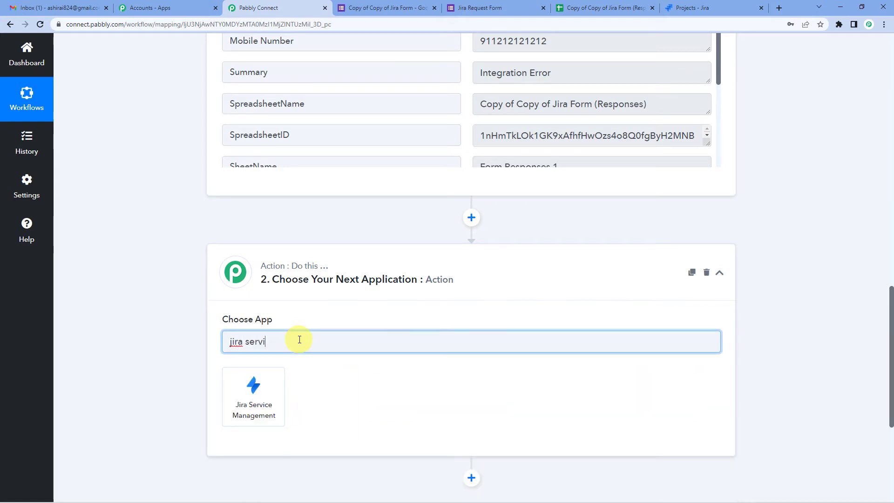
left_click(265, 395)
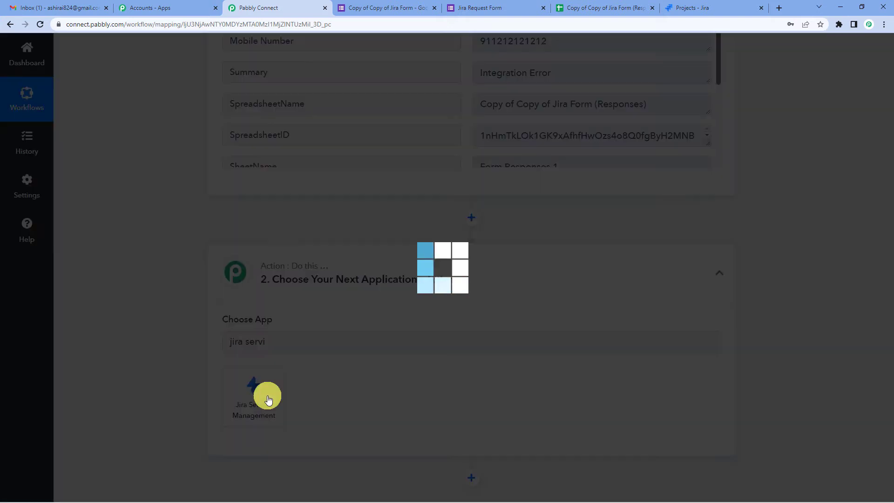
scroll(284, 341, "down", 1)
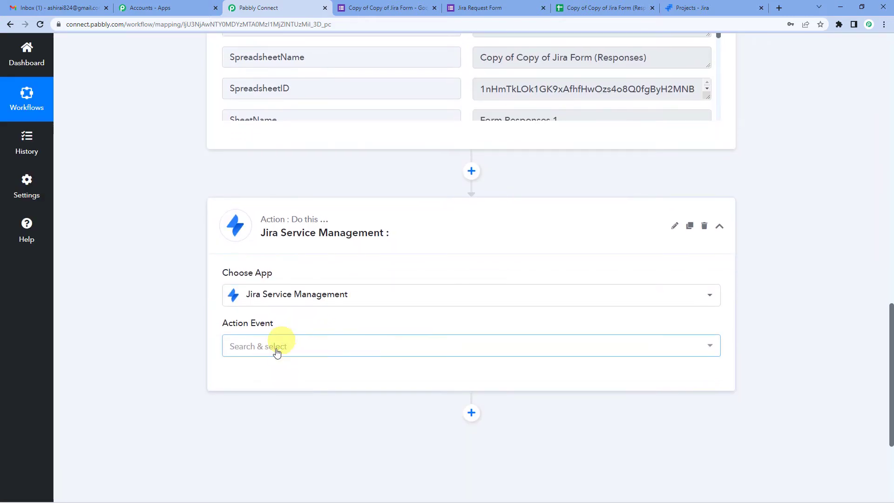
left_click(299, 343)
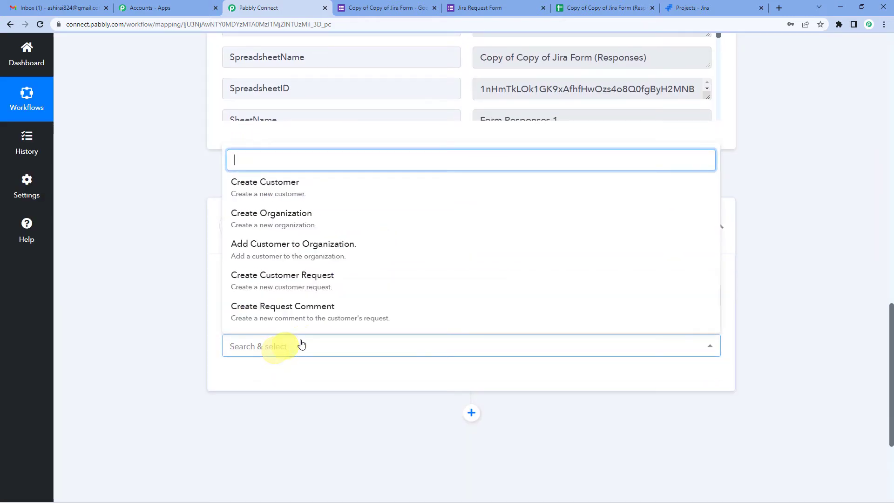
left_click(299, 288)
scroll(299, 289, "down", 1)
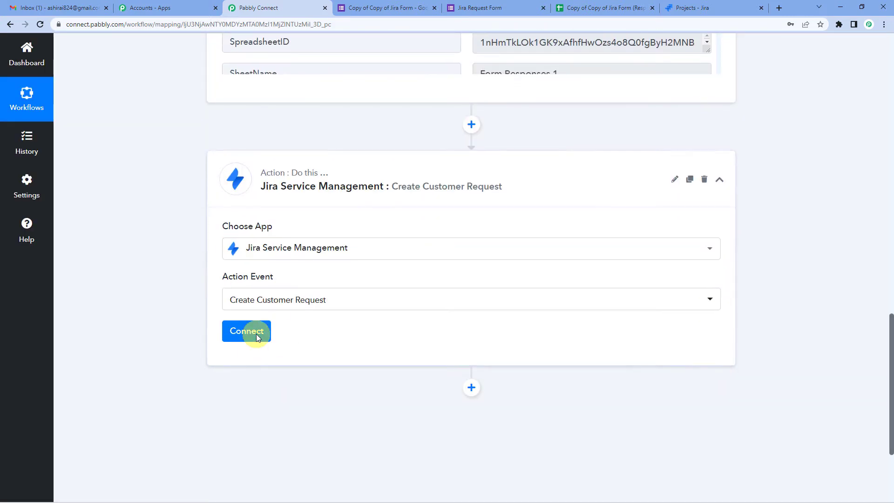
Step: Add a new Jira Service Management connection for the action and authorize Pabbly Connect for the site pabbly.atlassian.net
left_click(258, 335)
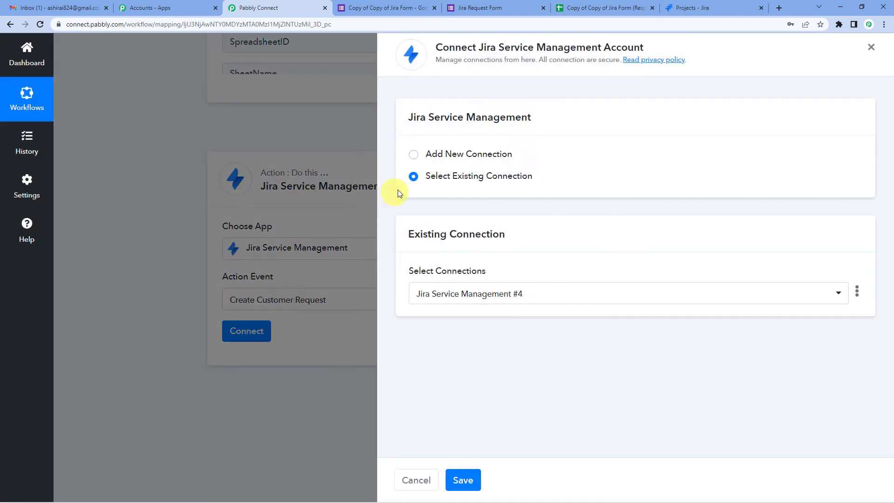
left_click(413, 158)
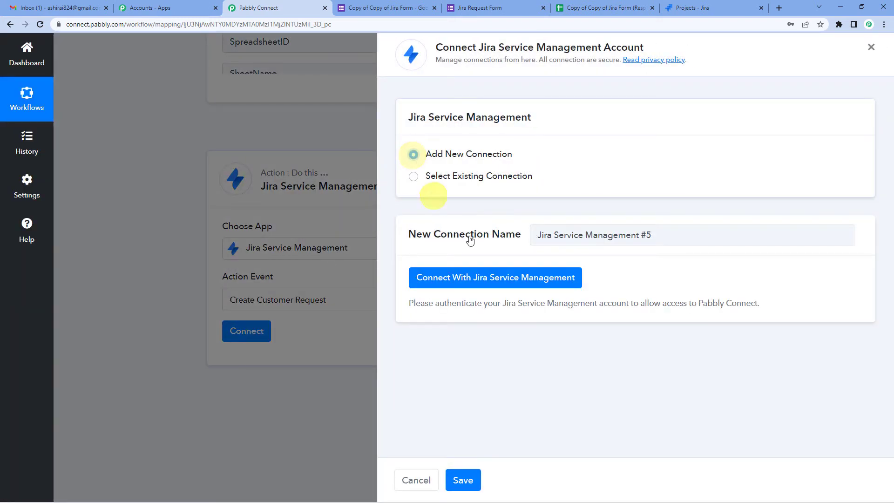
left_click(494, 286)
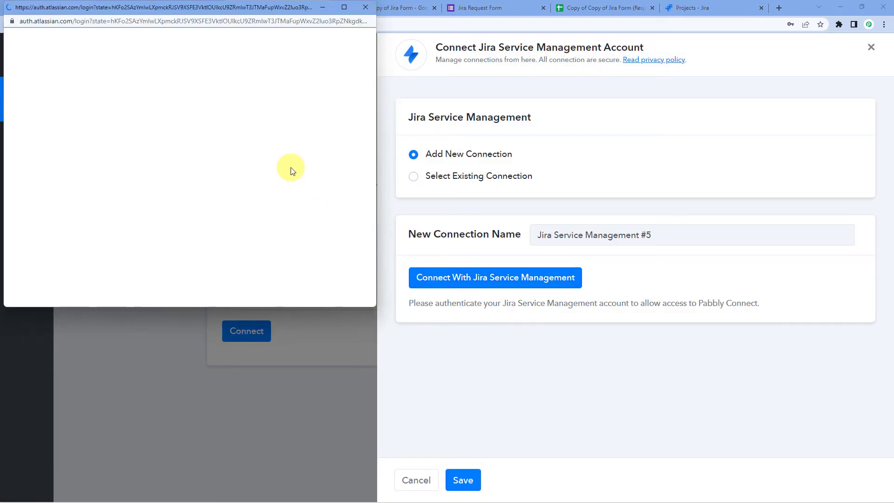
scroll(279, 176, "down", 6)
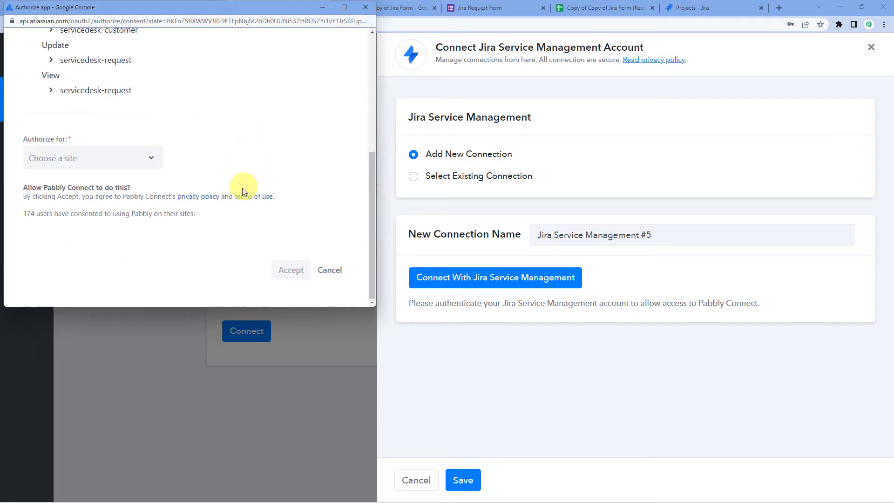
left_click(86, 167)
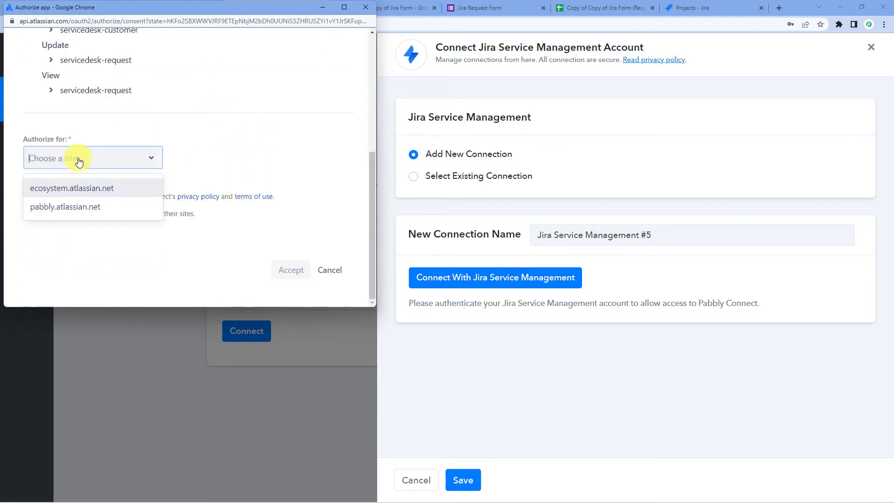
left_click(66, 209)
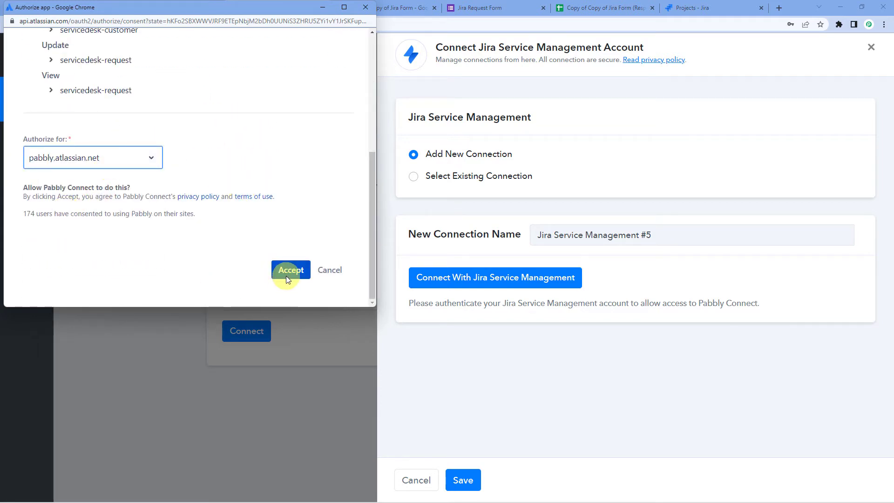
left_click(287, 272)
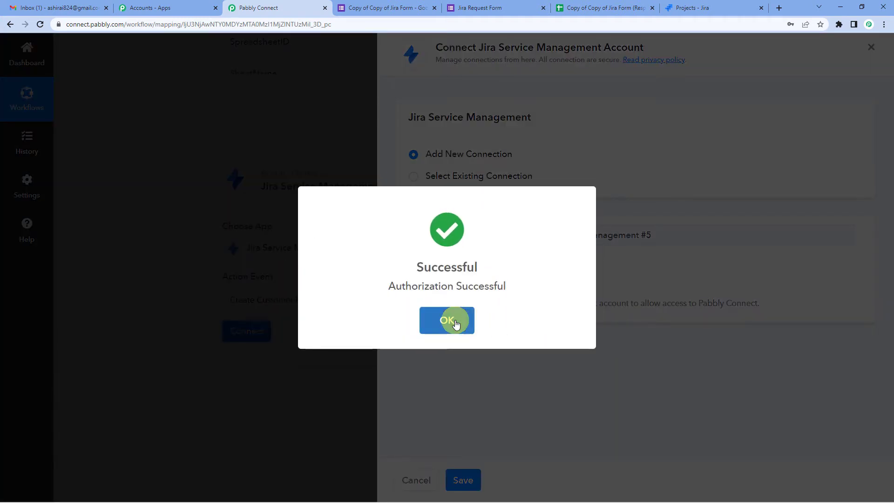
left_click(455, 322)
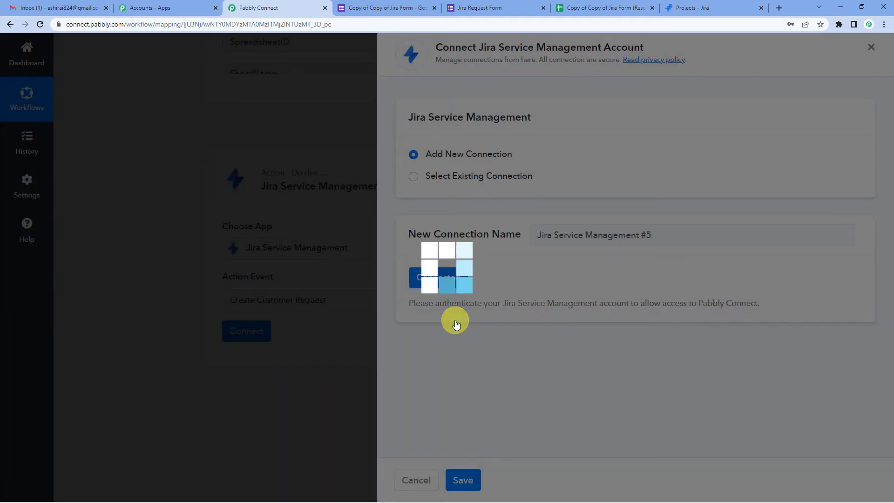
scroll(368, 275, "down", 3)
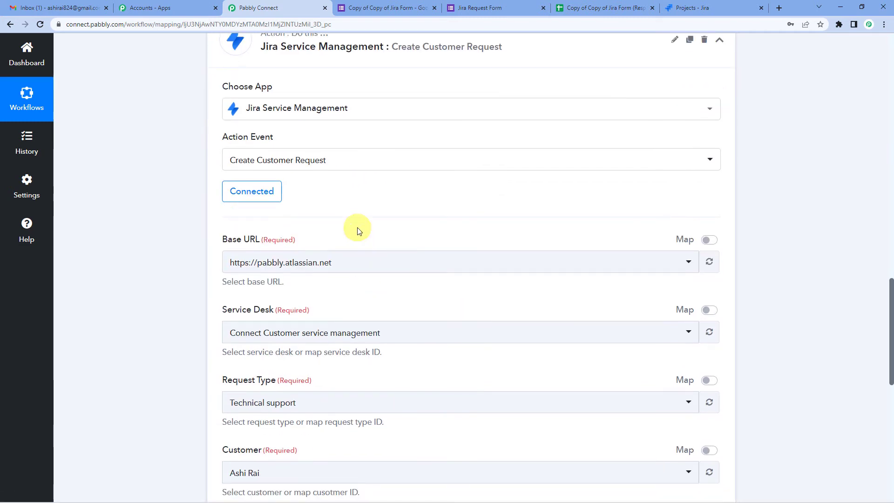
scroll(325, 267, "up", 1)
scroll(325, 267, "down", 4)
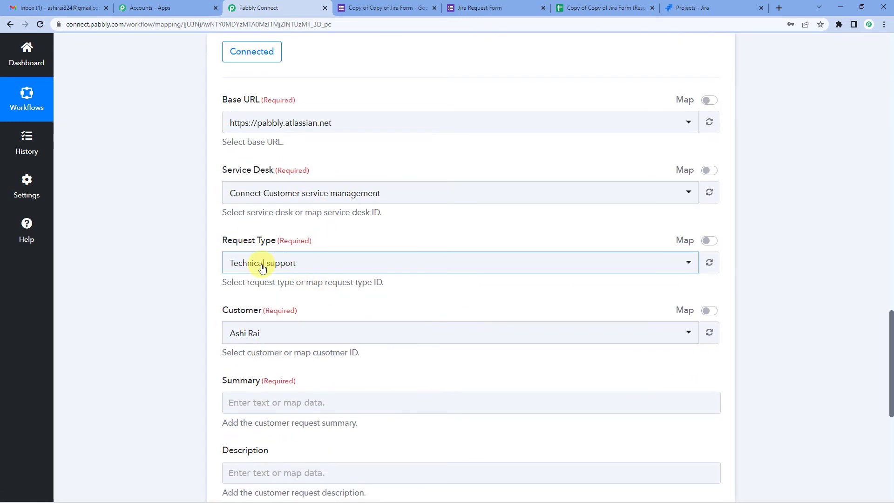
scroll(259, 263, "up", 4)
scroll(380, 261, "down", 3)
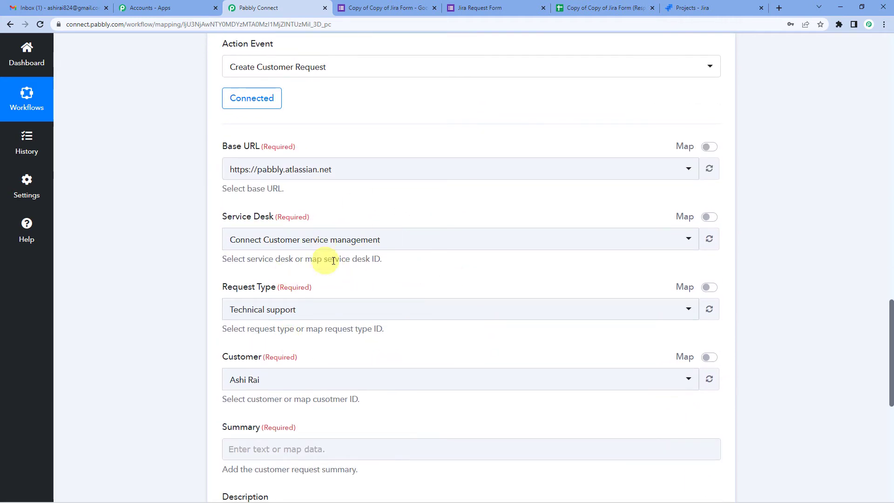
left_click(312, 179)
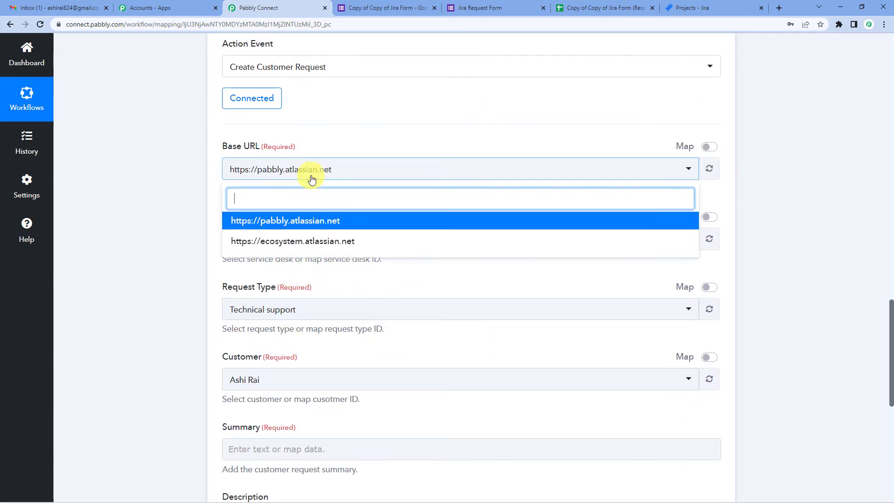
left_click(316, 228)
scroll(375, 139, "down", 1)
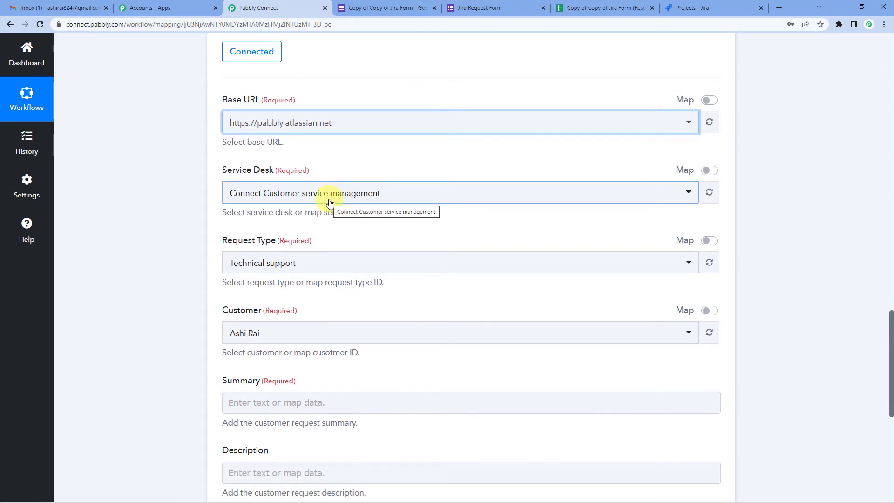
left_click(329, 201)
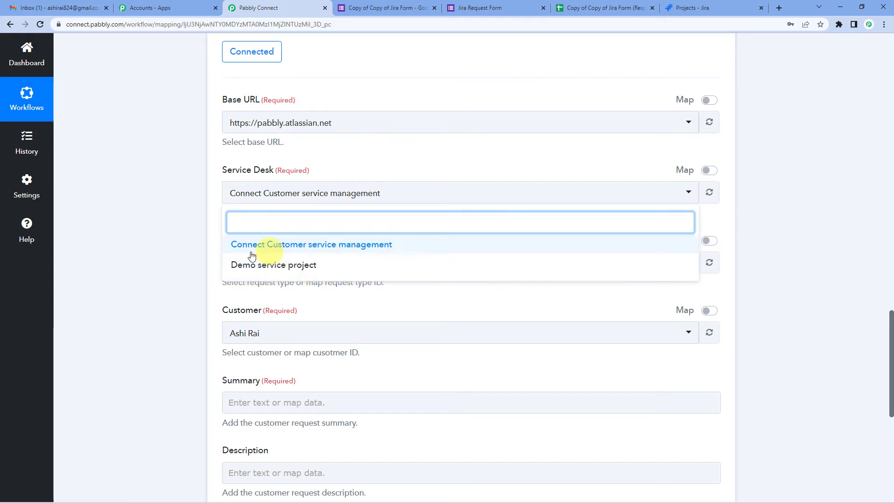
left_click(275, 265)
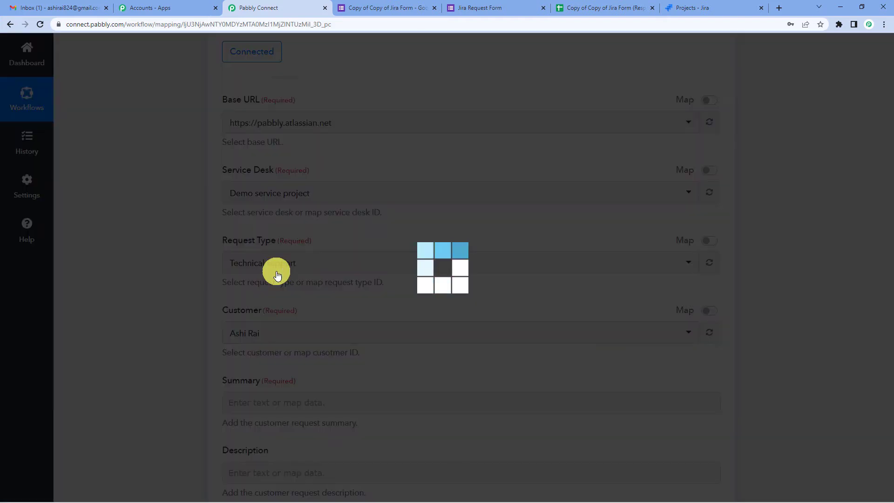
Step: Switch to Jira, show only the Jira Service Management projects and view the open request queue of Demo service project
left_click(690, 5)
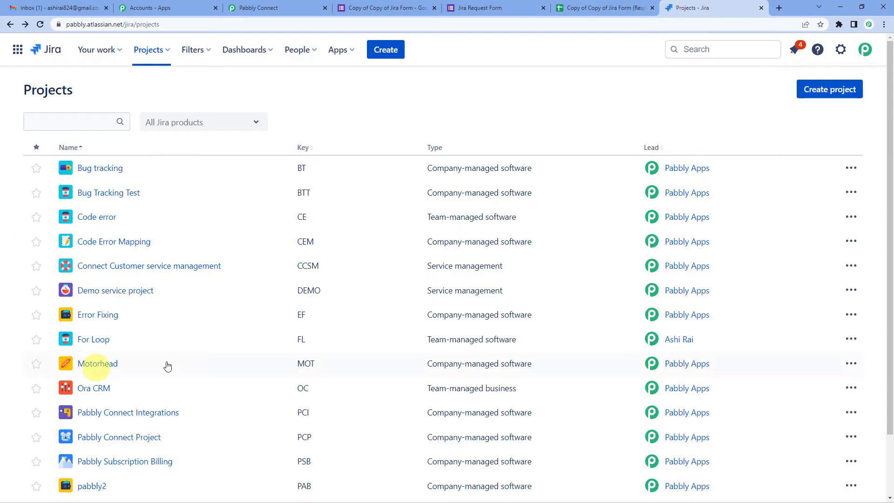
left_click(18, 49)
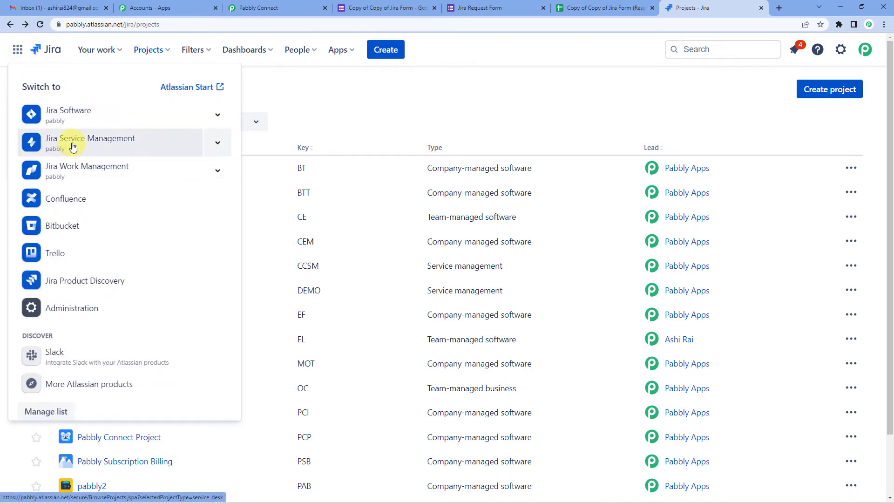
left_click(73, 146)
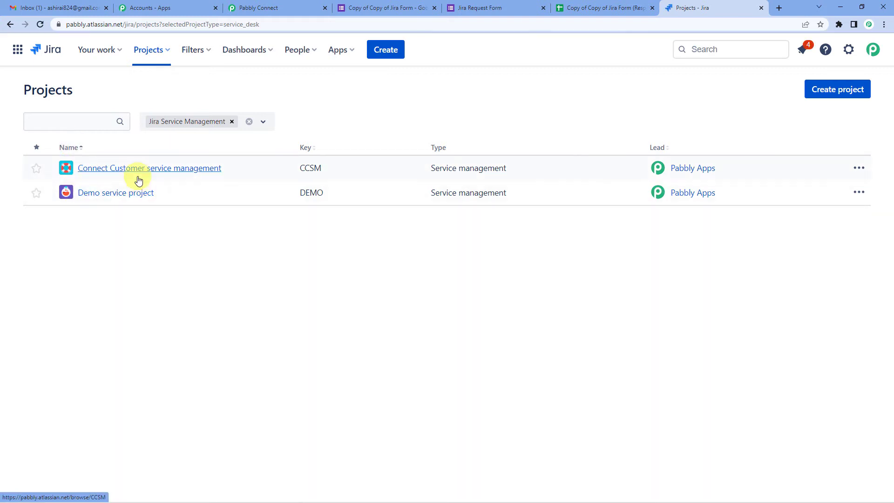
left_click(116, 198)
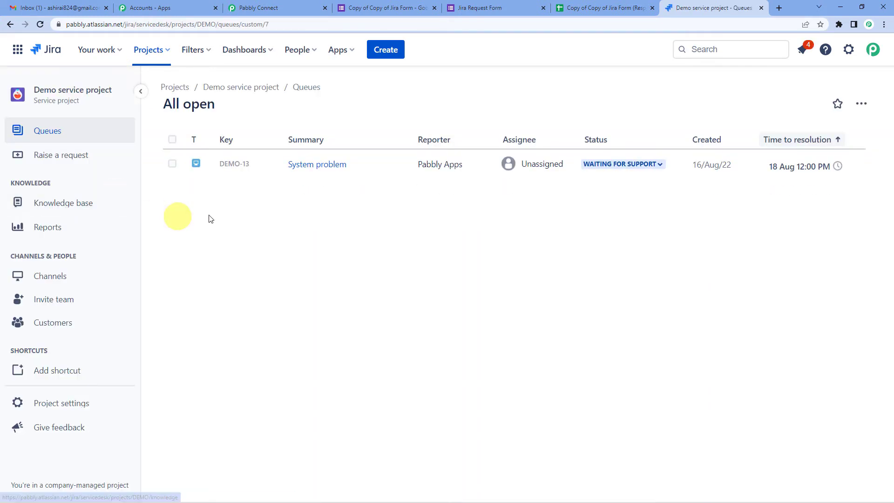
Step: Return to Pabbly Connect and choose IT help as the customer request's request type
left_click(285, 5)
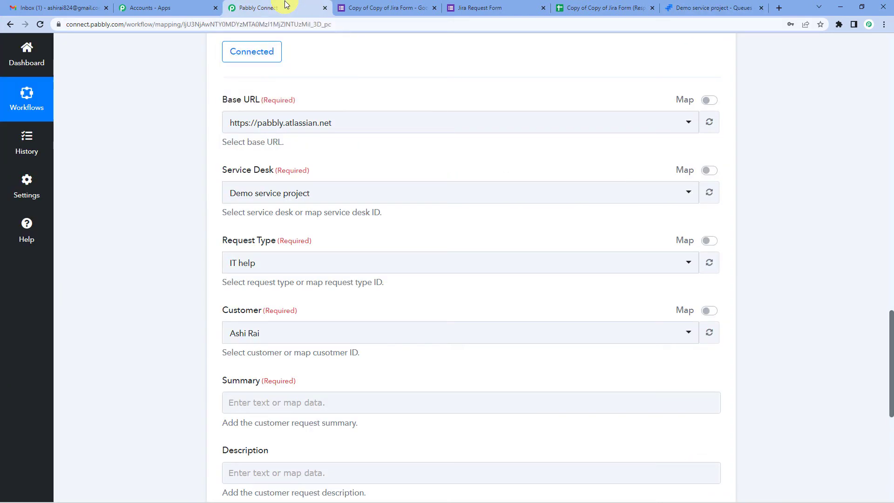
scroll(283, 195, "down", 2)
left_click(281, 178)
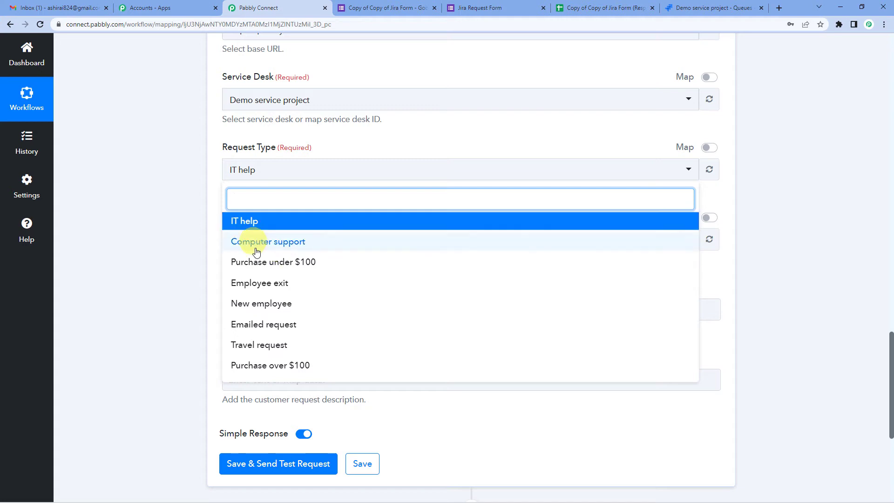
left_click(246, 227)
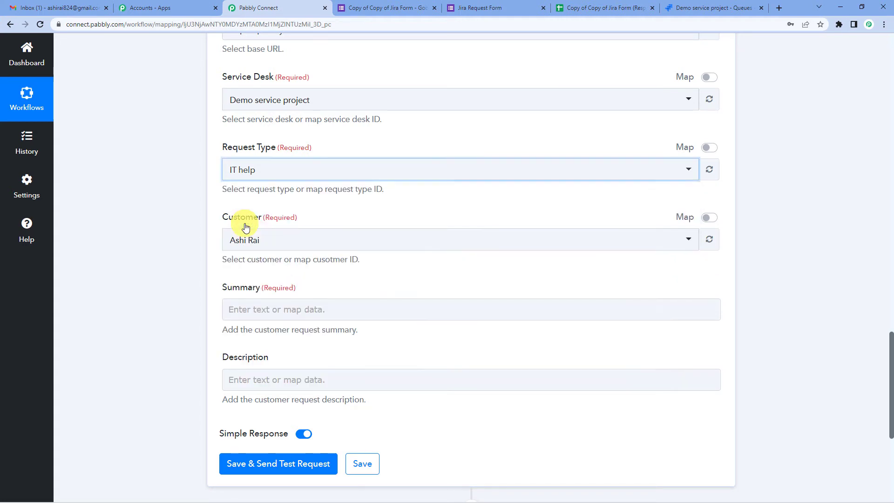
Step: Check the action's Customer choices against the customer list of Demo service project in Jira, and return to the action's settings in Pabbly Connect
scroll(216, 190, "down", 1)
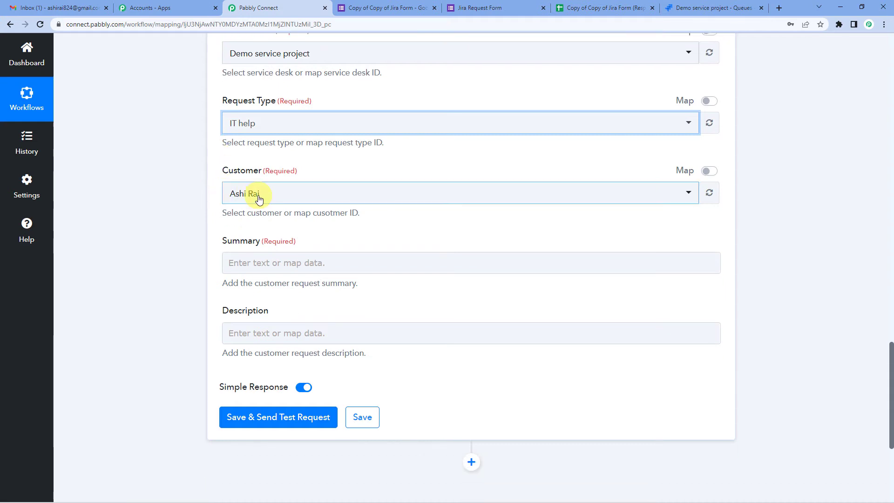
left_click(255, 194)
scroll(264, 329, "down", 2)
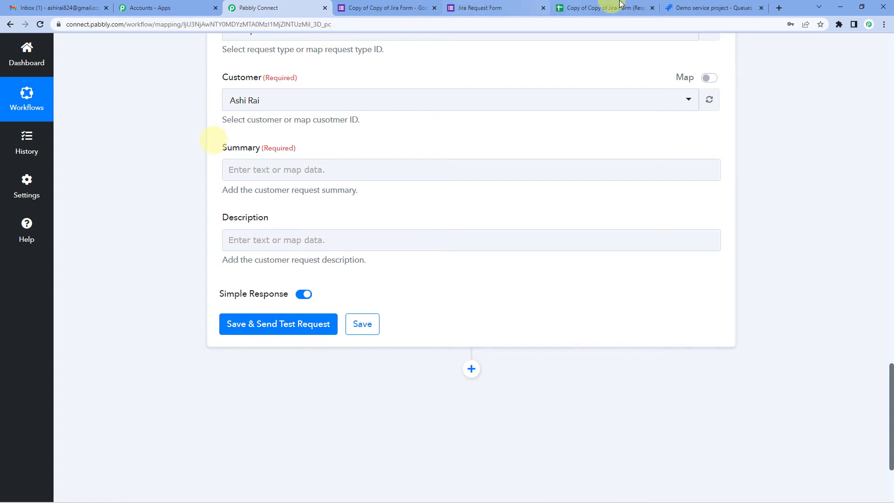
left_click(693, 7)
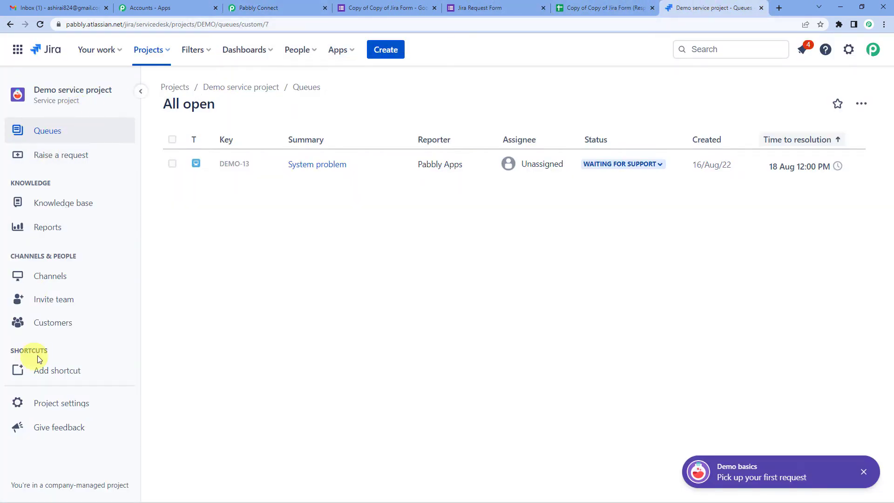
left_click(52, 326)
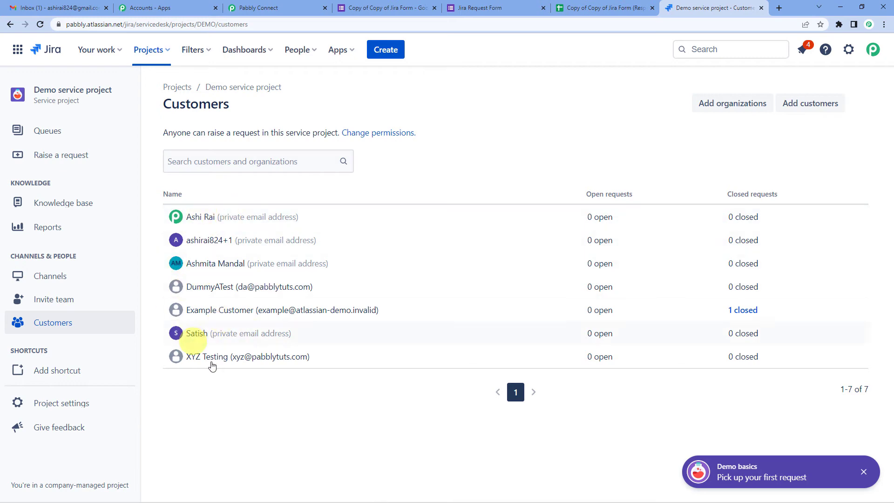
left_click(293, 10)
scroll(179, 262, "up", 3)
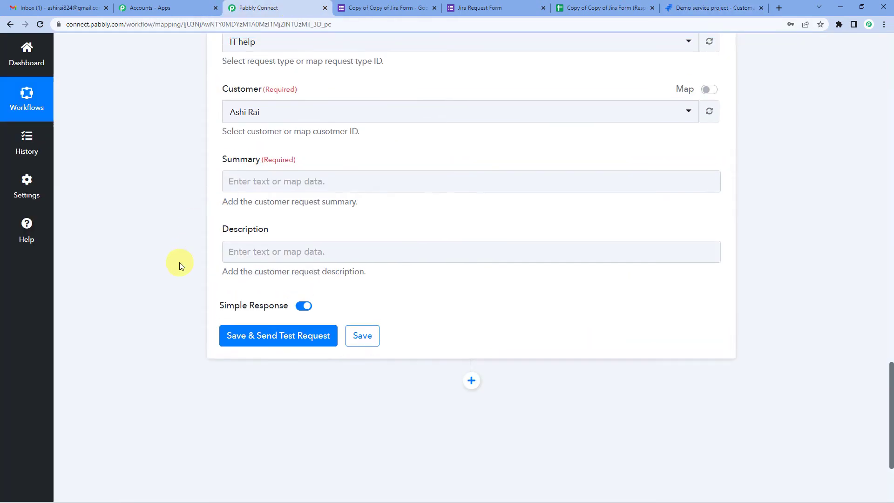
scroll(203, 286, "up", 10)
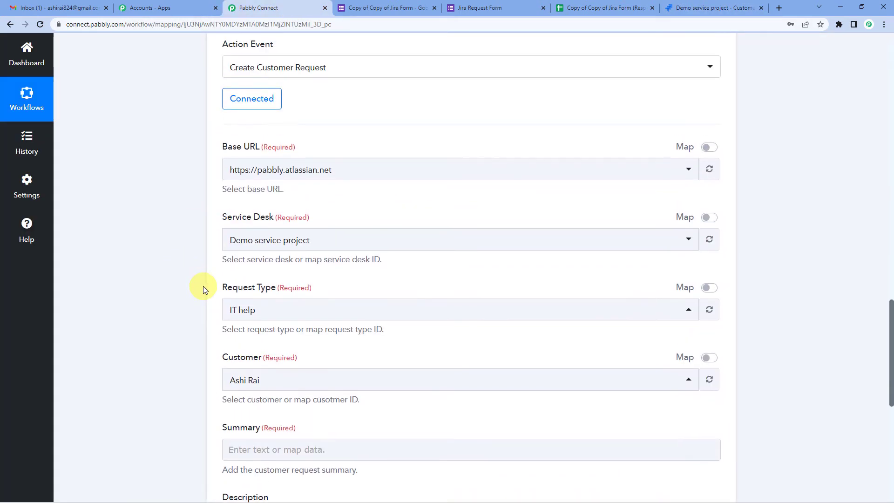
Step: Compare the captured Google Forms response with the Customer setting of the Create Customer Request action
scroll(203, 286, "up", 3)
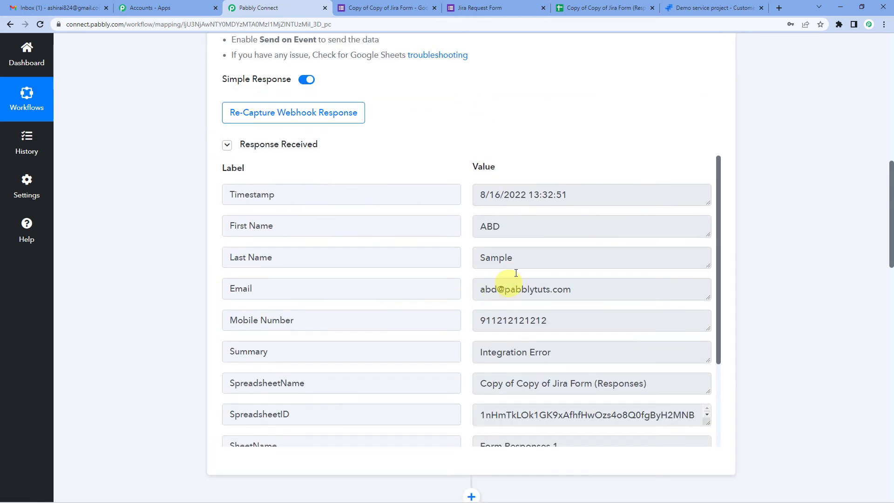
double_click(481, 257)
left_click(490, 227)
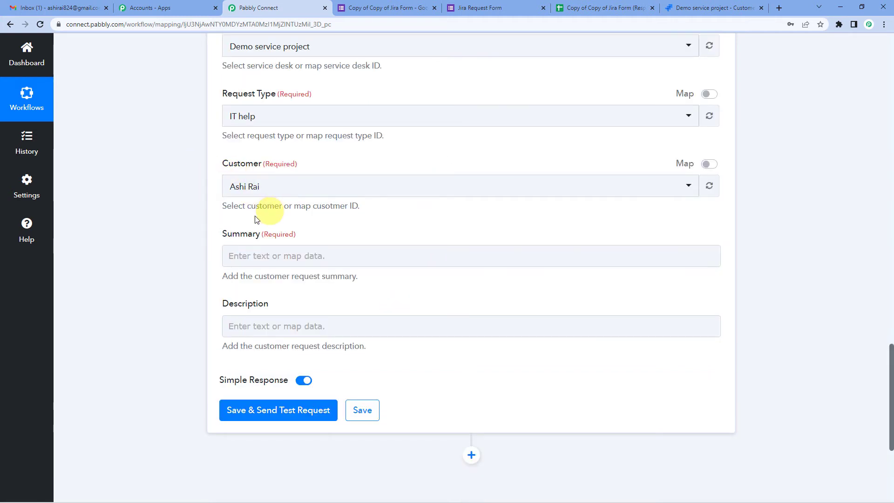
left_click_drag(223, 206, 360, 206)
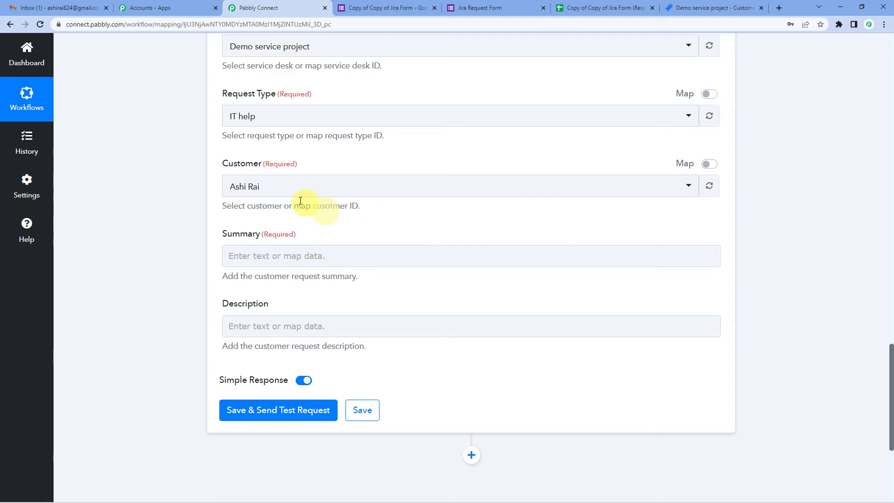
left_click(289, 192)
scroll(214, 178, "up", 20)
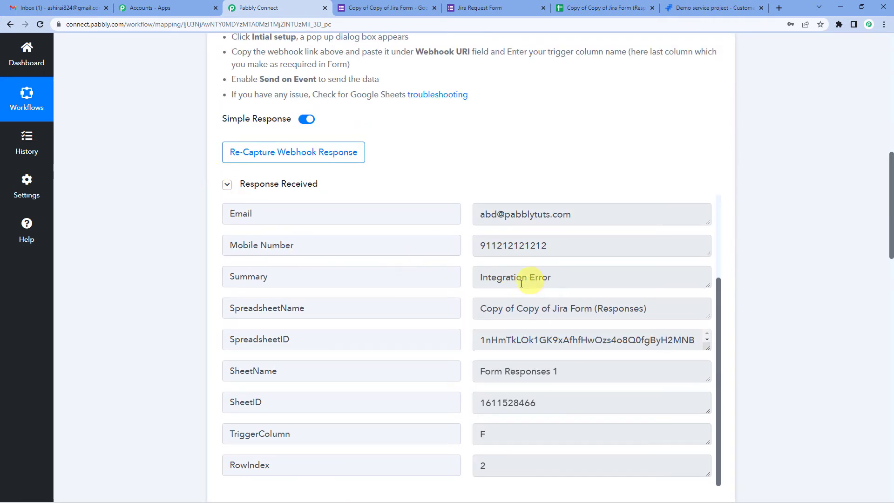
scroll(521, 283, "up", 3)
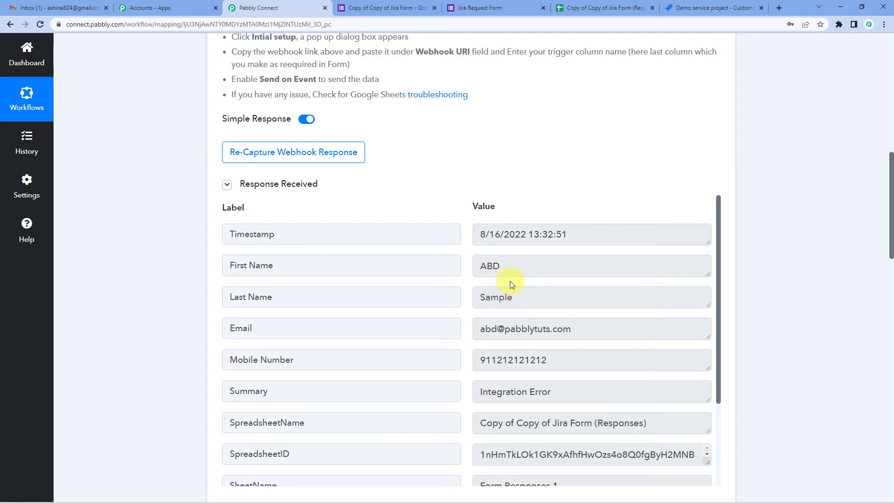
Step: Insert a Jira Service Management action step between the Google Forms trigger and the Create Customer Request action
scroll(174, 289, "down", 8)
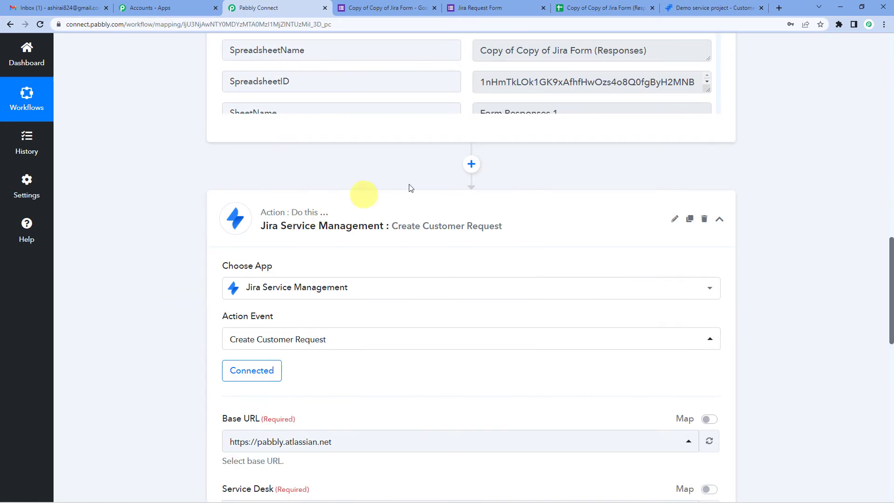
left_click(471, 166)
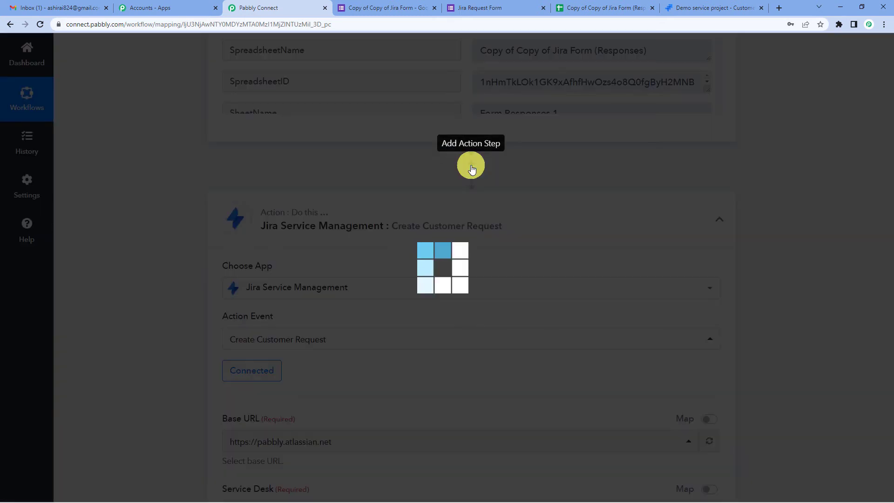
left_click(309, 285)
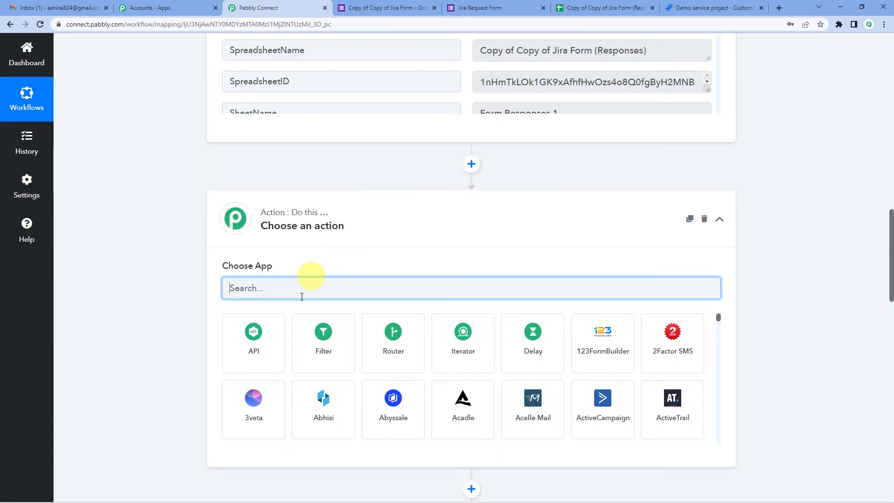
type("jira")
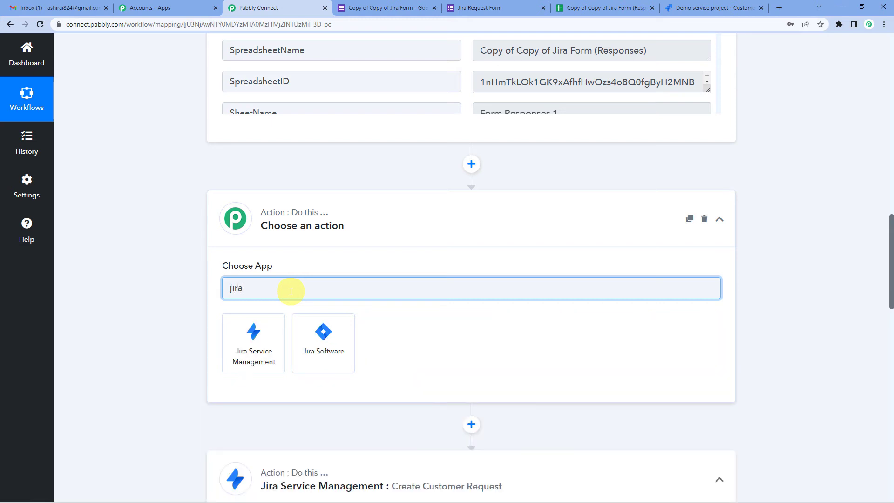
left_click(259, 342)
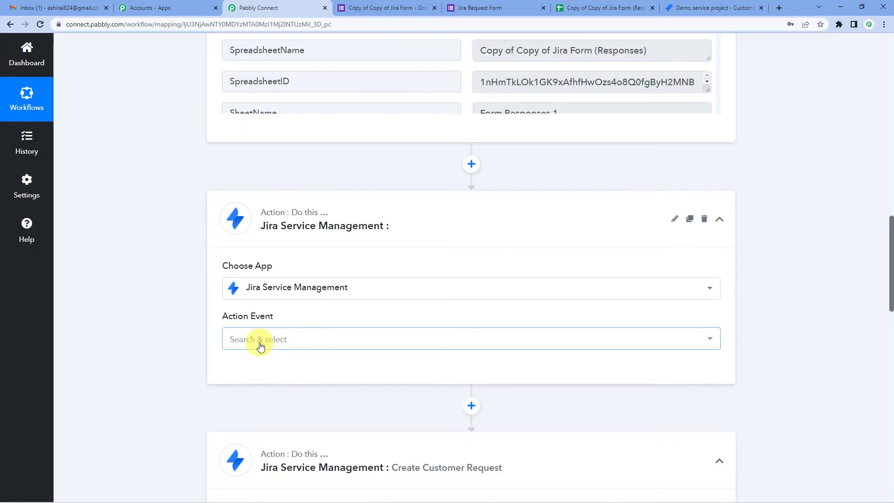
Step: Set the new action's event to Create Customer and connect it through the existing connection Jira Service Management #5
left_click(260, 345)
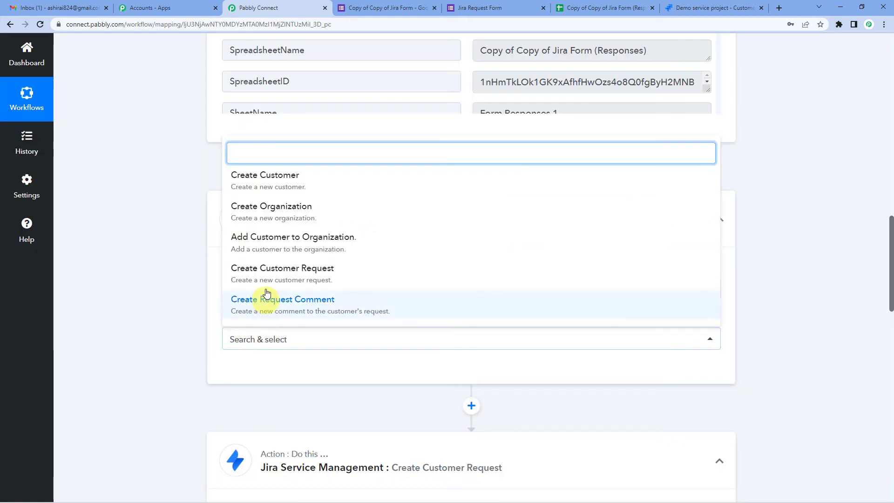
left_click(266, 186)
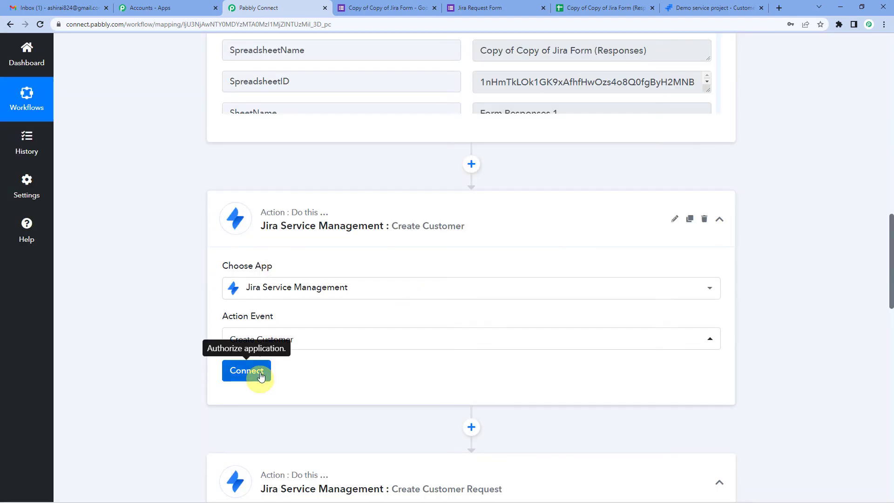
left_click(260, 375)
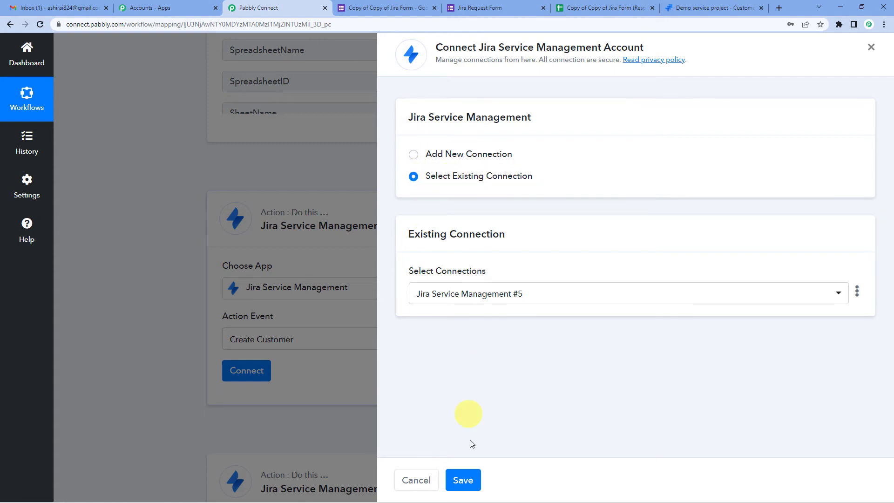
left_click(465, 478)
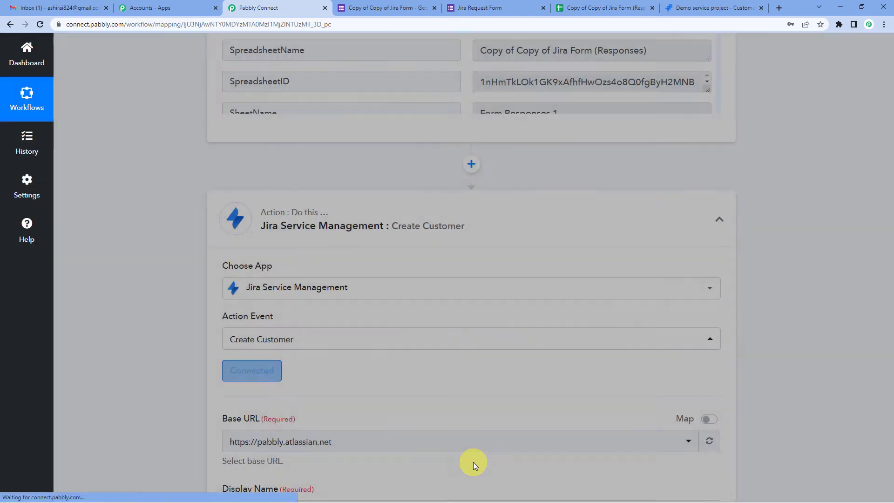
Step: Map the new customer's Display Name to the First Name and Last Name from the Google Forms response
scroll(364, 287, "down", 5)
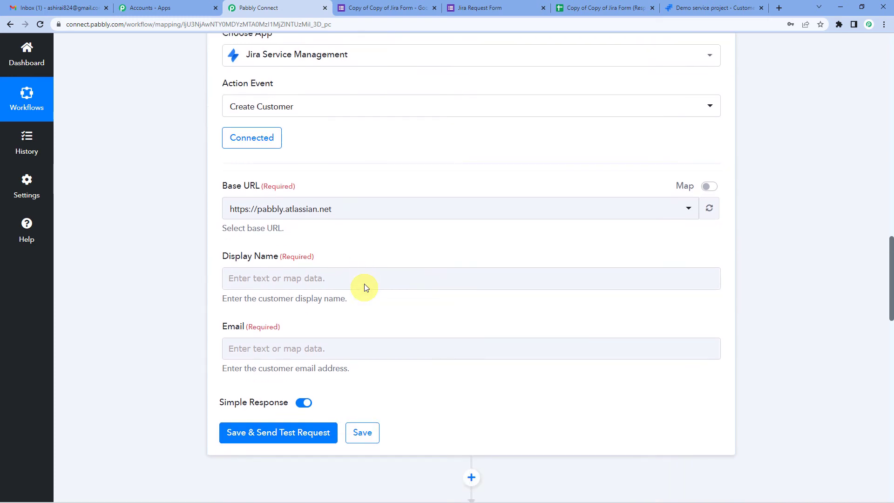
left_click(289, 275)
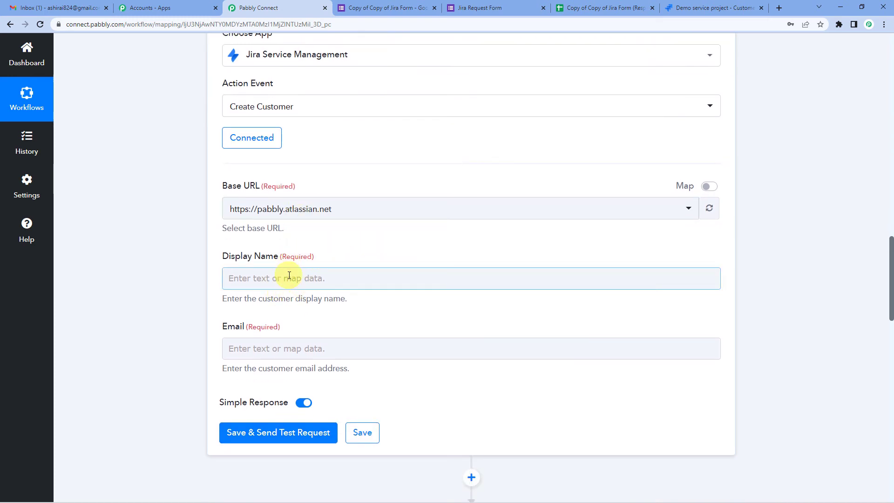
scroll(289, 275, "down", 1)
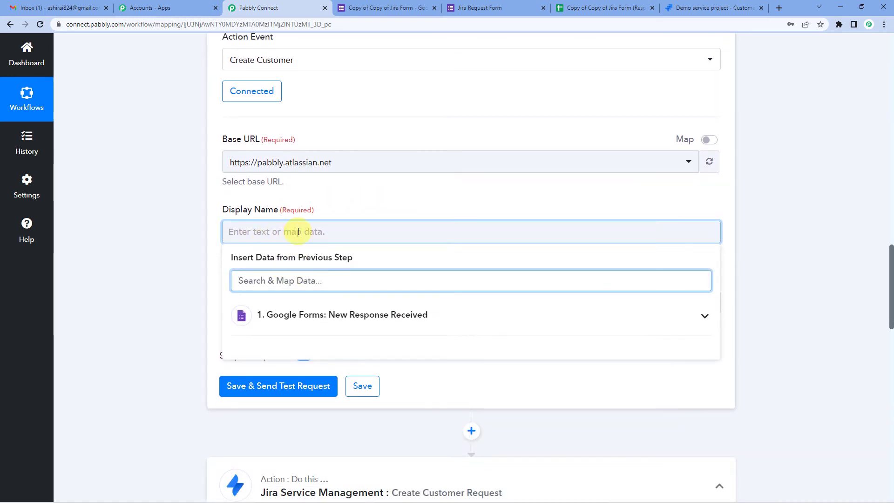
left_click(322, 314)
scroll(319, 315, "down", 1)
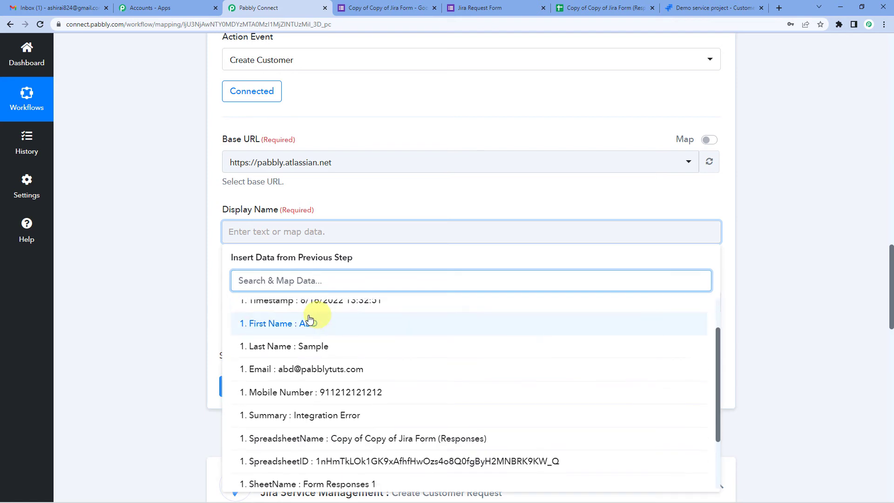
left_click(306, 328)
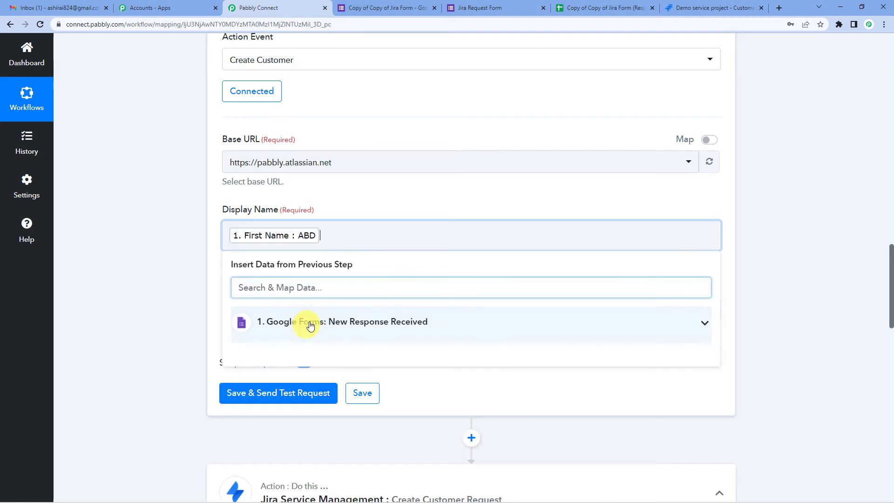
left_click(376, 320)
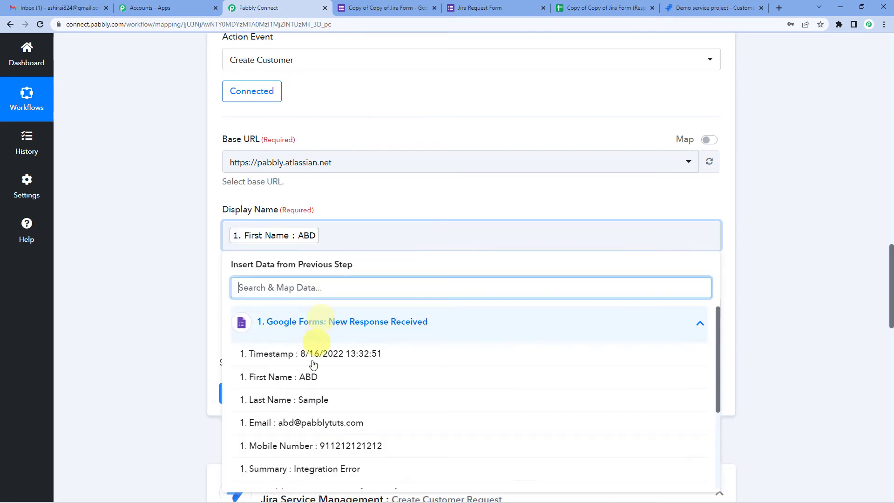
left_click(316, 406)
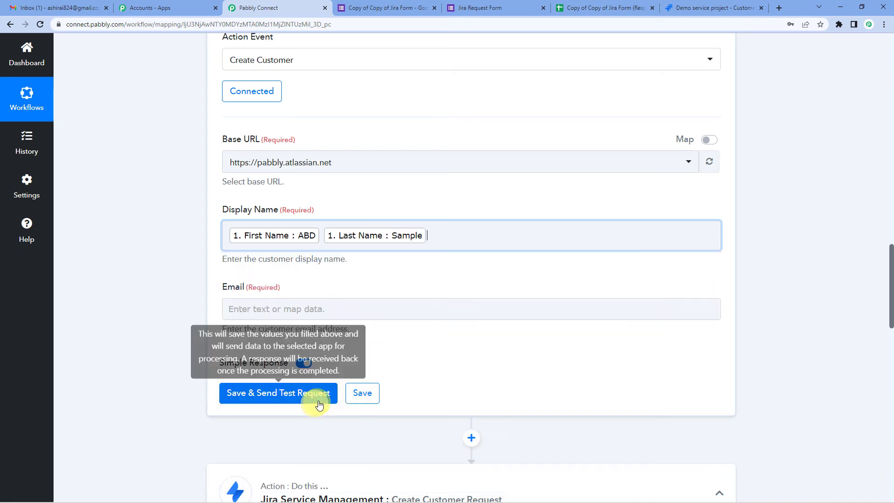
left_click(216, 257)
Step: Map the new customer's Email to the Email field from the Google Forms response
left_click(279, 308)
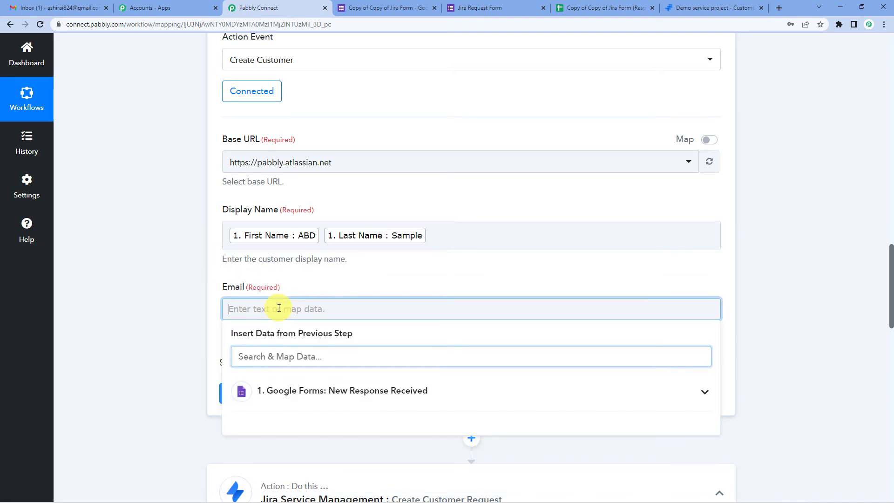
scroll(295, 343, "down", 1)
left_click(323, 347)
scroll(324, 349, "down", 1)
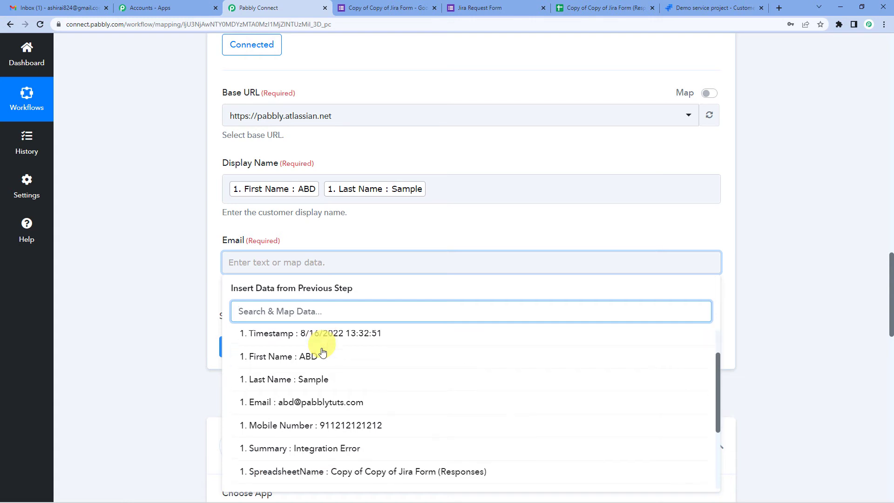
left_click(287, 408)
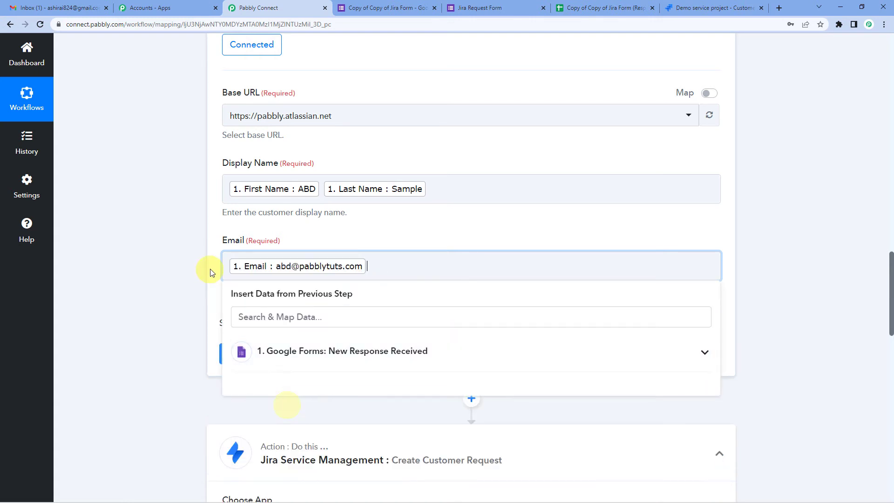
left_click(407, 306)
left_click(386, 271)
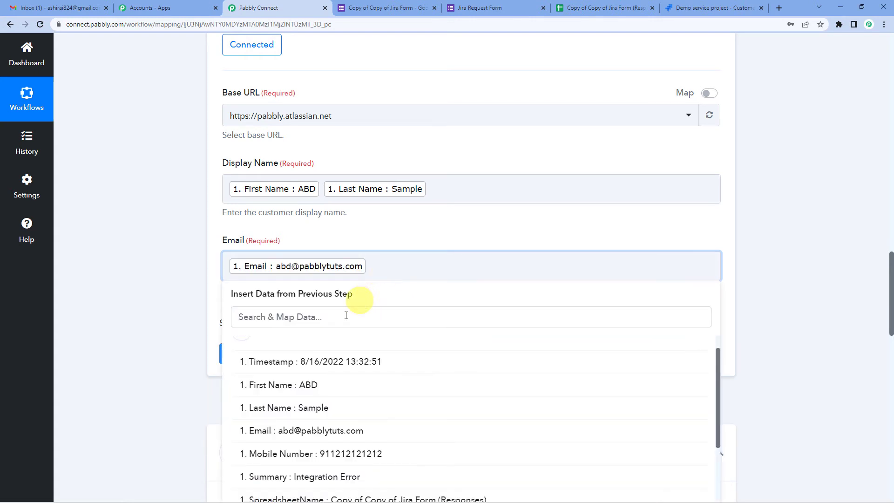
scroll(317, 349, "up", 1)
scroll(298, 343, "down", 3)
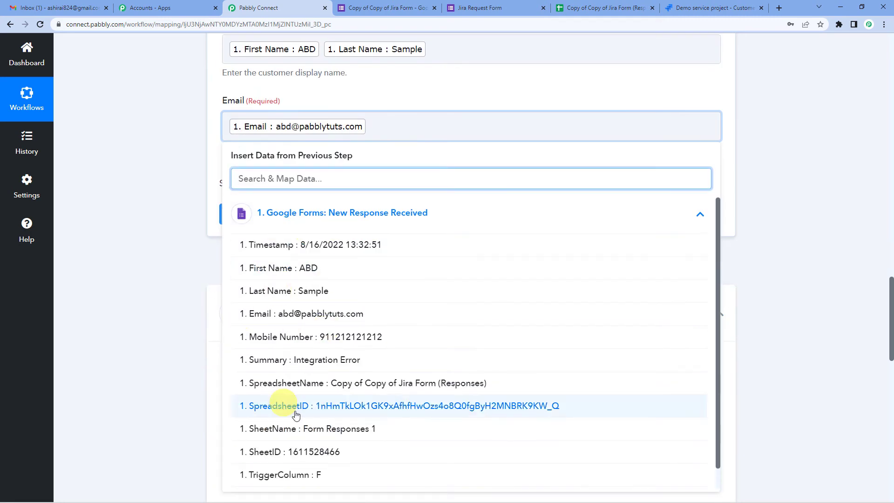
left_click(216, 183)
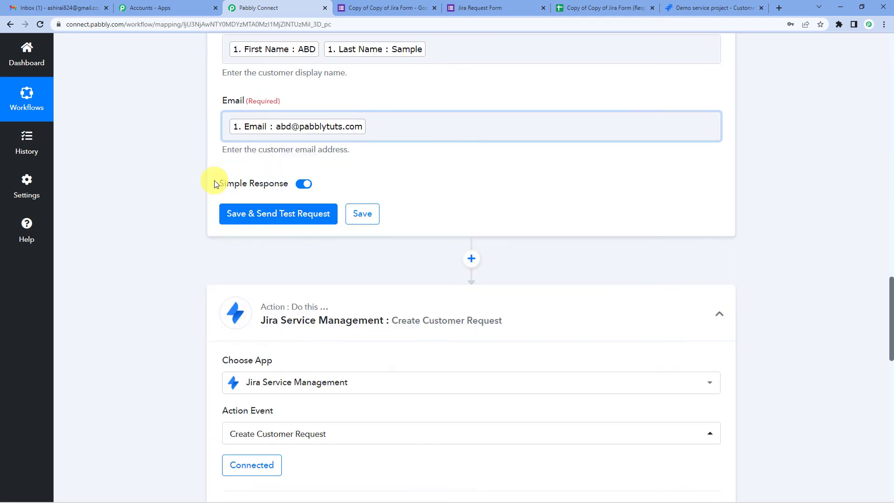
Step: Review the trigger's captured form response against the Display Name and Email mappings of the Create Customer action
scroll(175, 213, "up", 8)
scroll(171, 209, "up", 12)
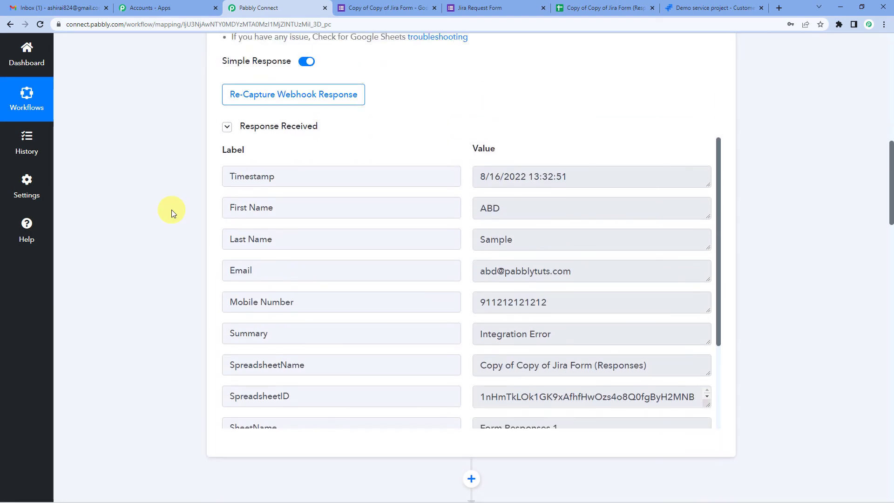
scroll(428, 225, "up", 5)
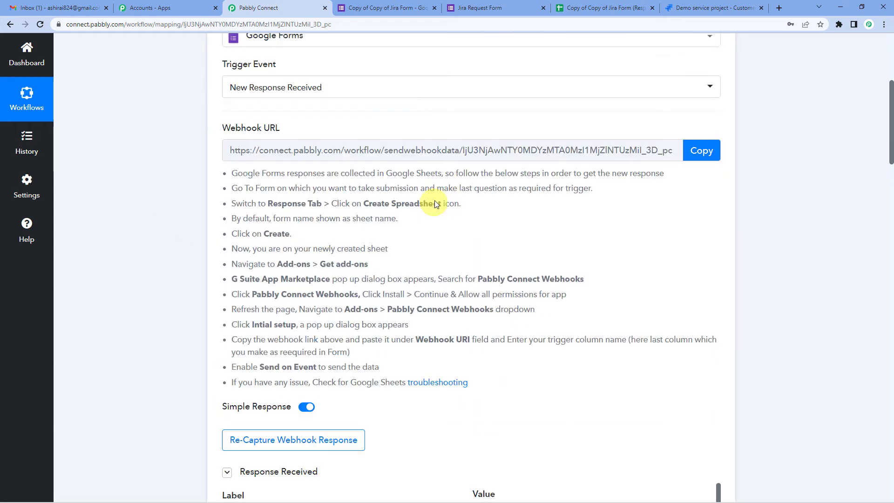
scroll(501, 290, "down", 8)
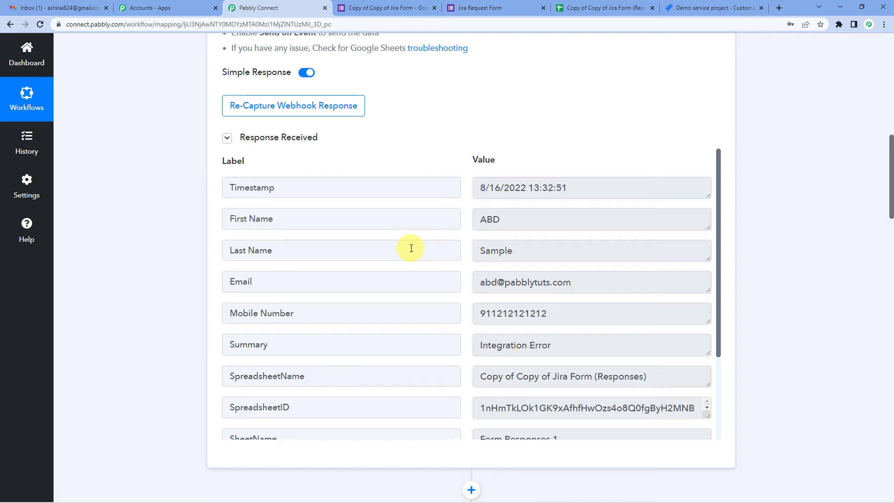
scroll(489, 309, "up", 4)
scroll(495, 312, "down", 4)
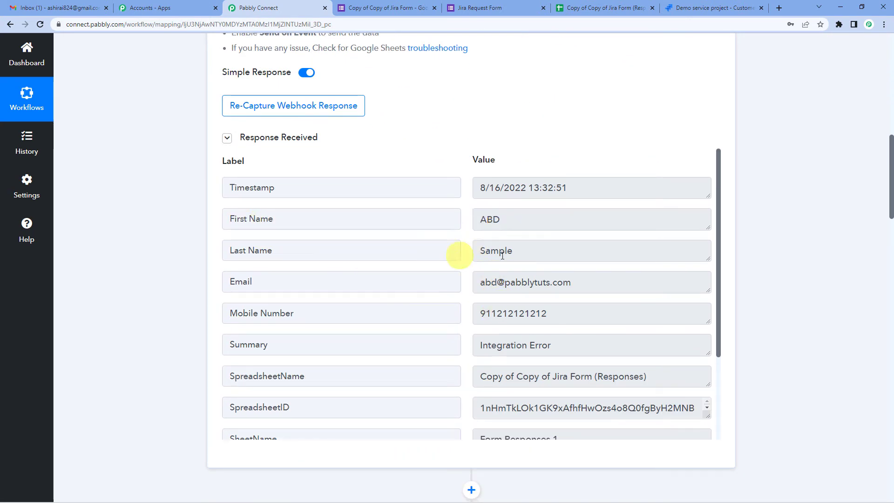
scroll(442, 246, "down", 2)
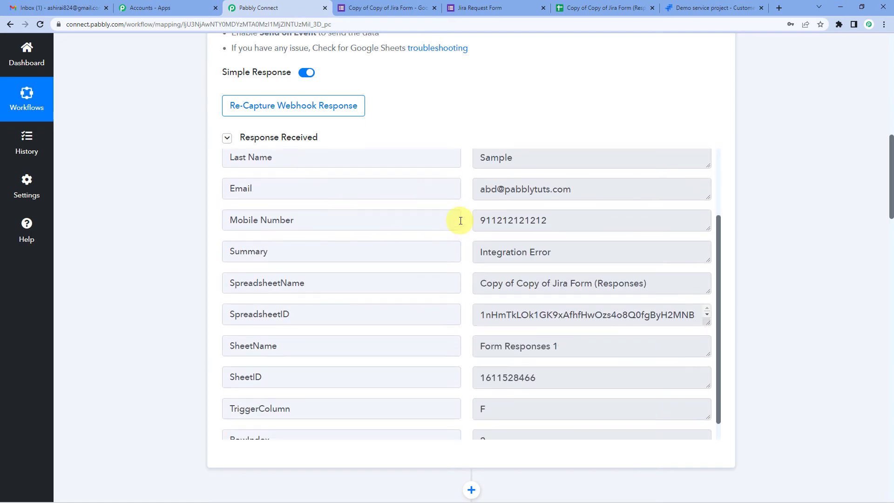
scroll(158, 266, "down", 15)
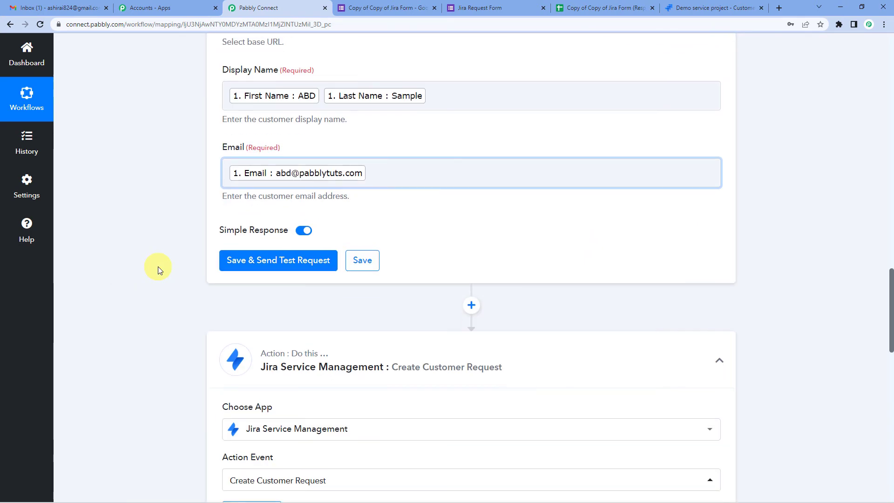
left_click(368, 182)
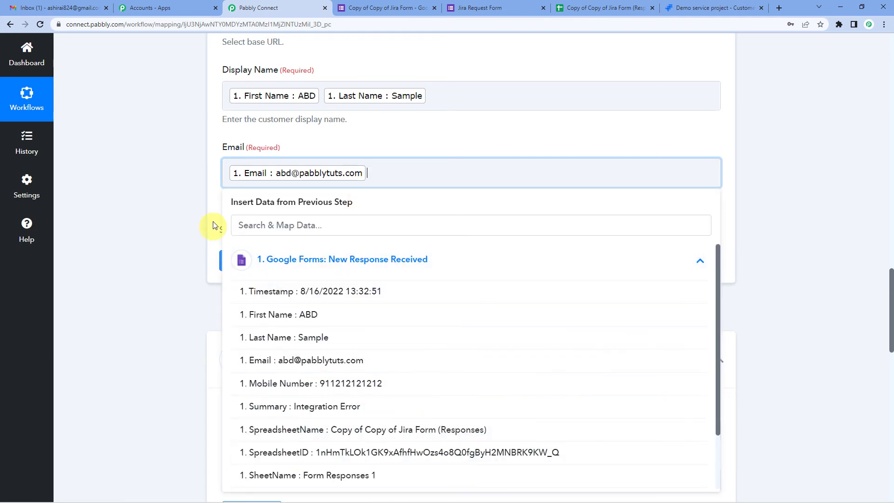
left_click(210, 198)
scroll(210, 198, "up", 3)
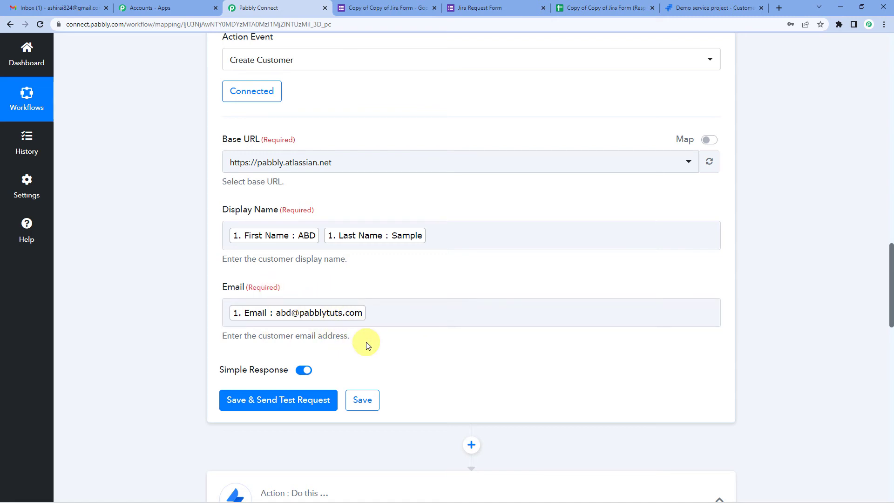
Step: Save the Create Customer action with a test request and enlarge the AccountId value in the received response
scroll(366, 344, "down", 1)
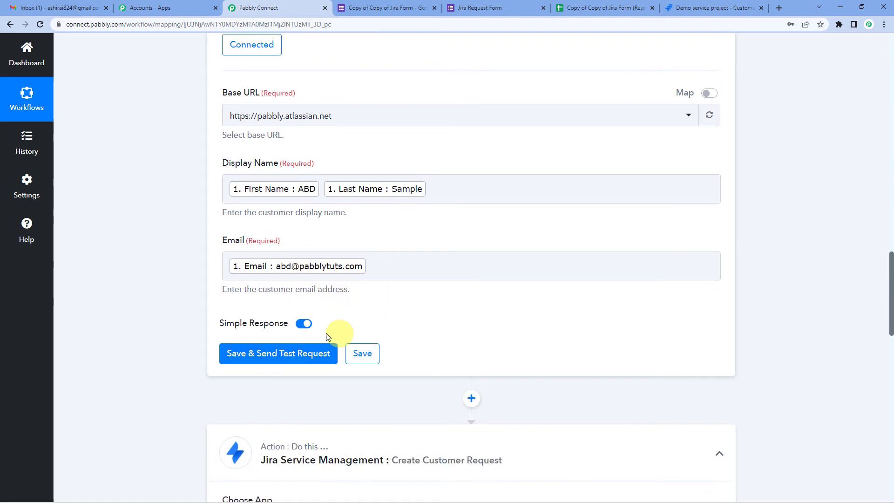
left_click(289, 354)
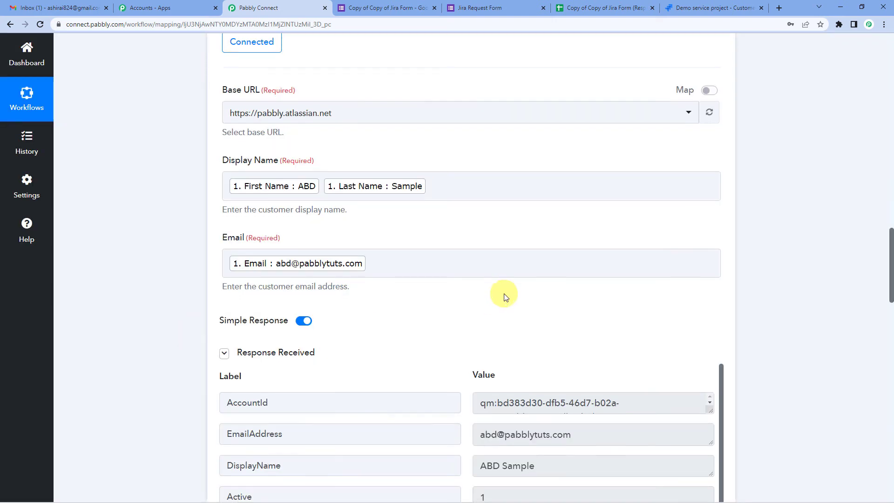
scroll(504, 295, "down", 4)
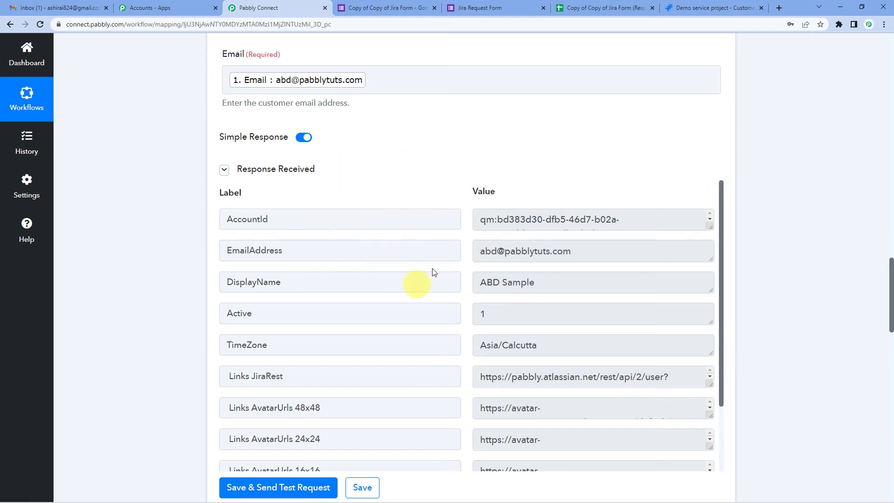
left_click(706, 225)
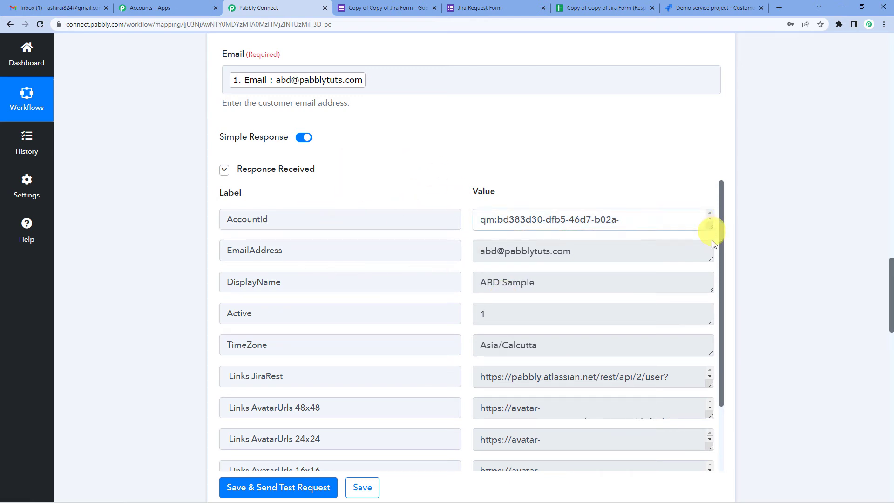
left_click_drag(710, 228, 709, 284)
left_click(570, 247)
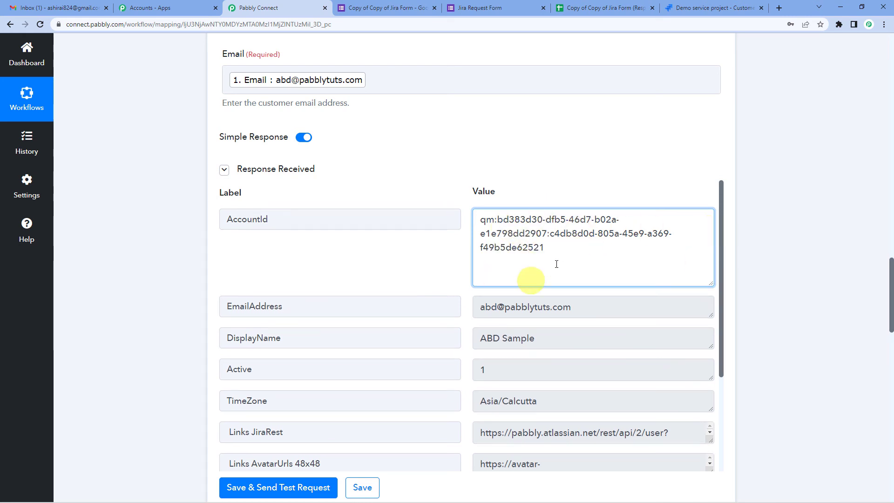
Step: Compare the DisplayName and other values in the Create Customer response with the mapped Display Name and Email
scroll(554, 186, "down", 2)
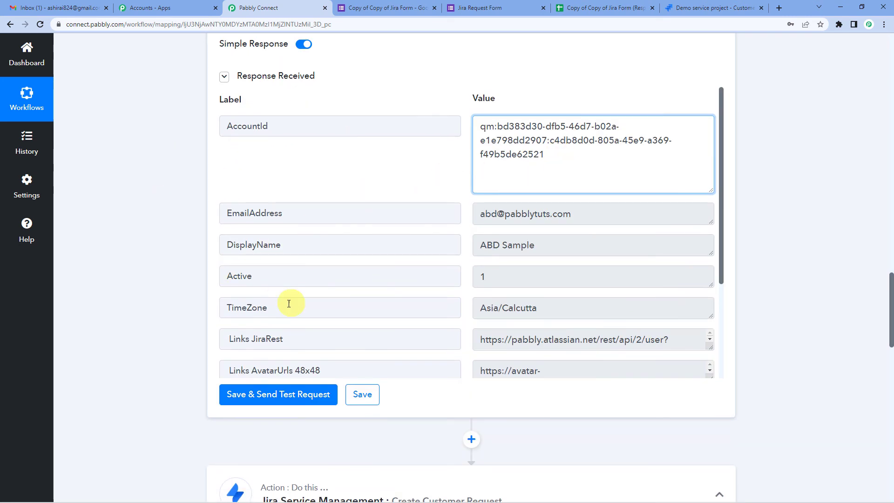
scroll(399, 326, "up", 5)
scroll(497, 420, "down", 4)
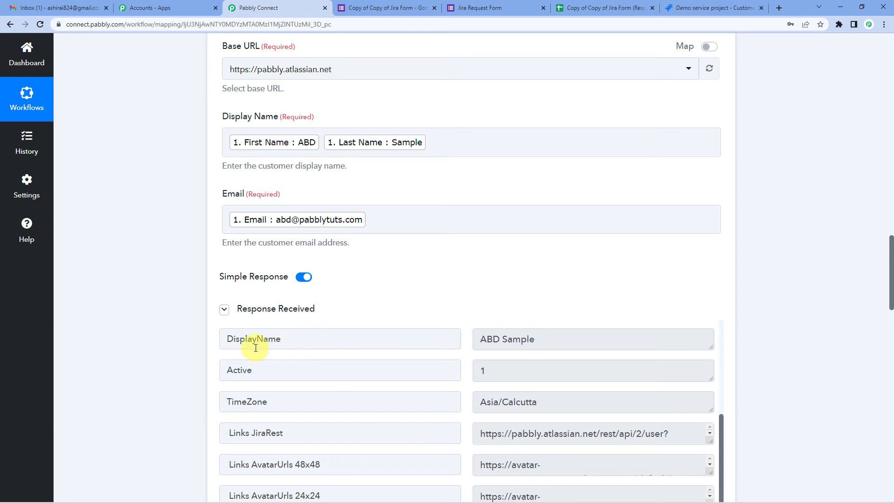
left_click_drag(247, 343, 369, 343)
triple_click(485, 343)
scroll(489, 279, "down", 1)
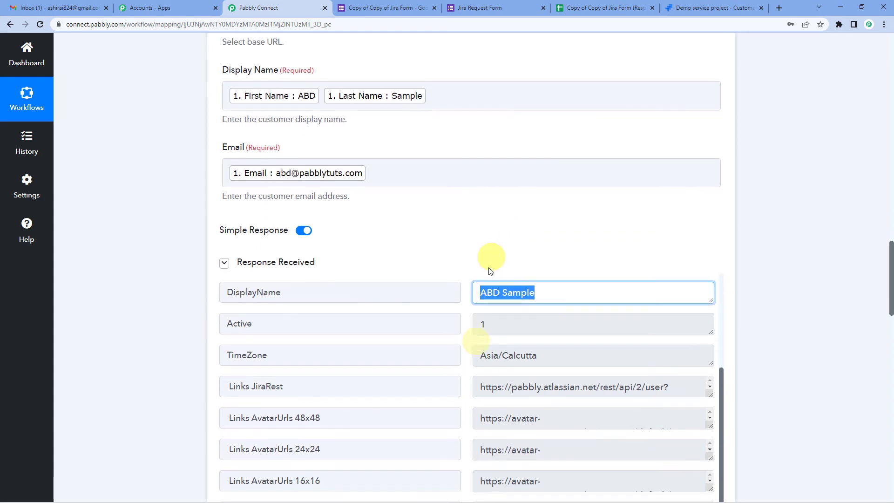
scroll(502, 314, "up", 2)
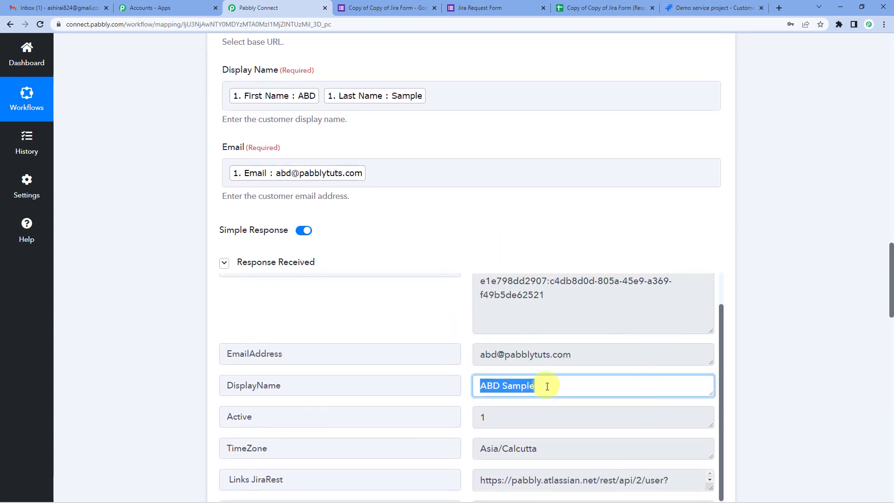
left_click(547, 386)
left_click(551, 235)
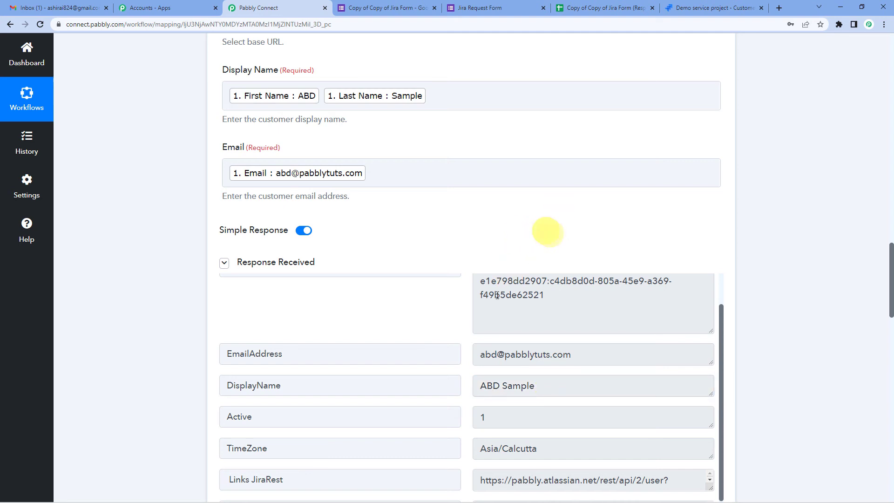
scroll(460, 326, "up", 1)
Step: Switch to Jira, reload the Demo service project's Customers page and look for the newly created customer
left_click(689, 8)
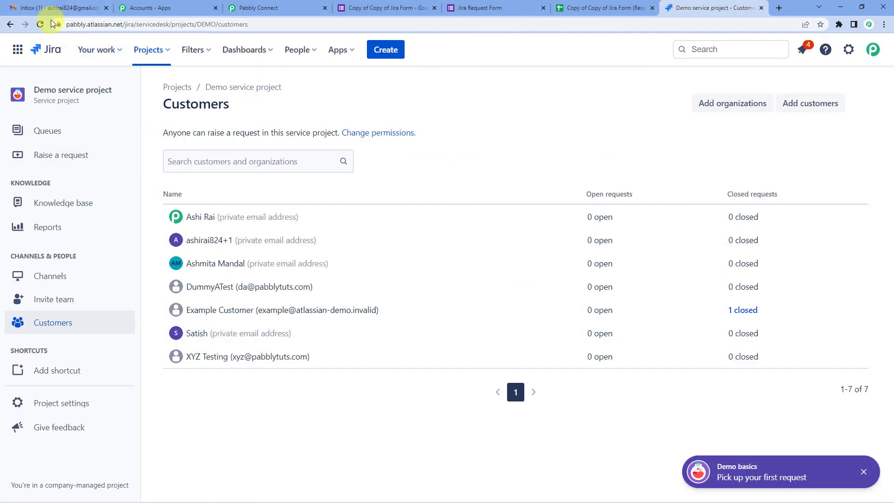
left_click(39, 25)
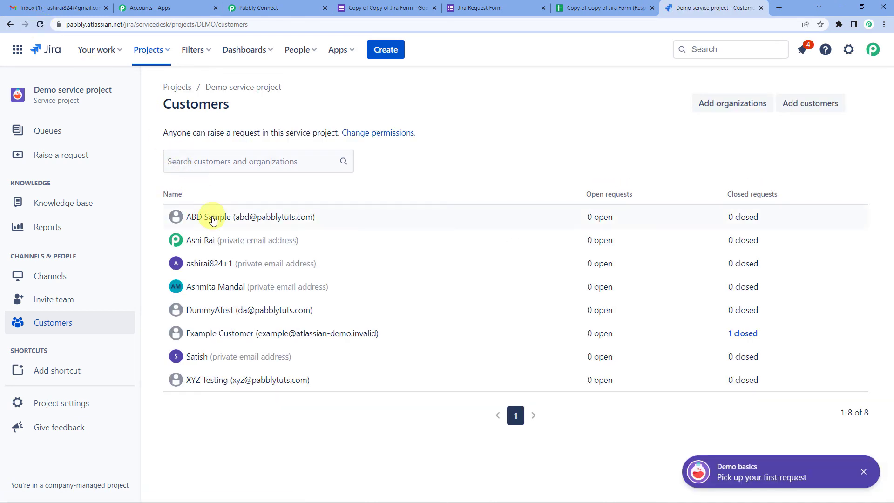
mouse_move(260, 217)
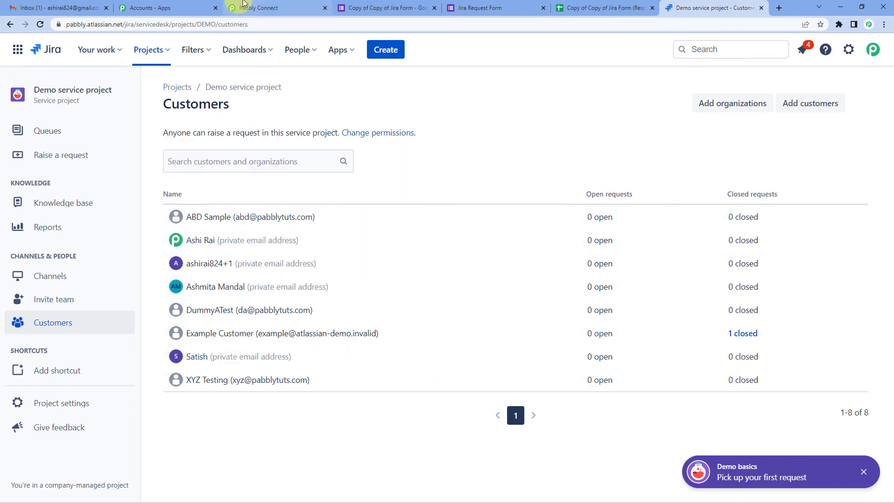
Step: Back in Pabbly Connect, save the existing connection Jira Service Management #5 for the Create Customer Request action
left_click(274, 4)
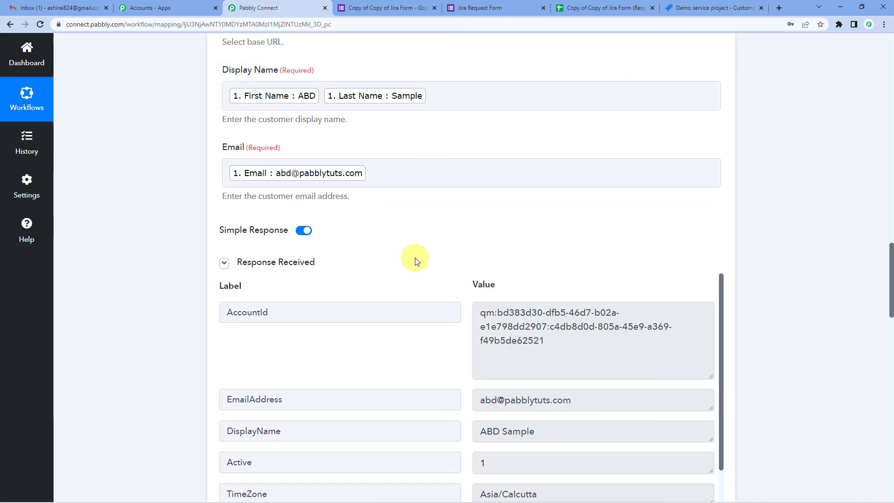
scroll(410, 251, "down", 2)
scroll(334, 175, "down", 7)
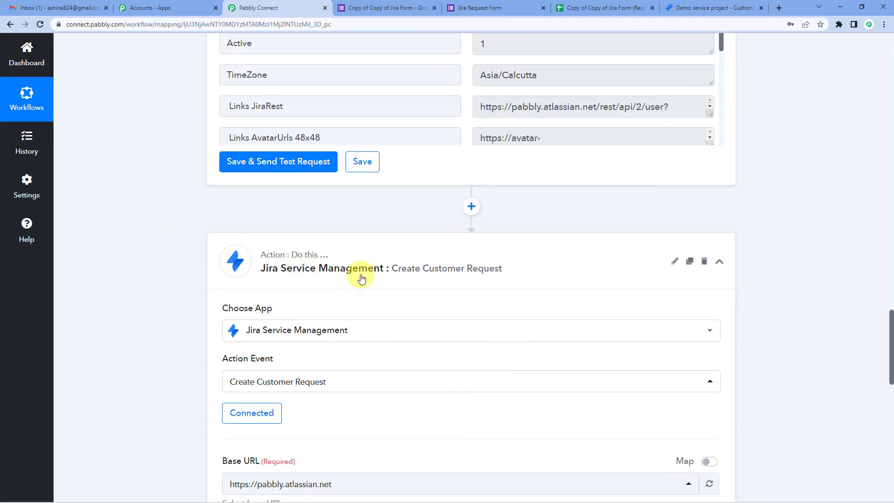
scroll(362, 279, "down", 2)
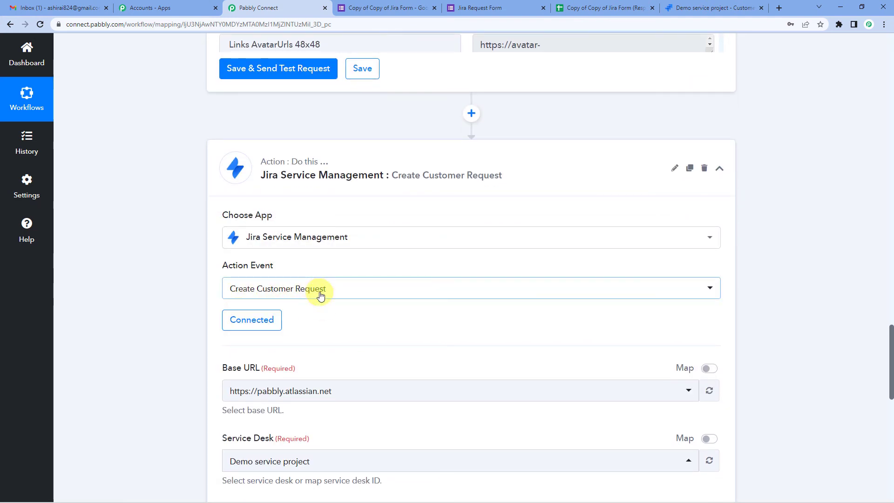
scroll(346, 293, "down", 2)
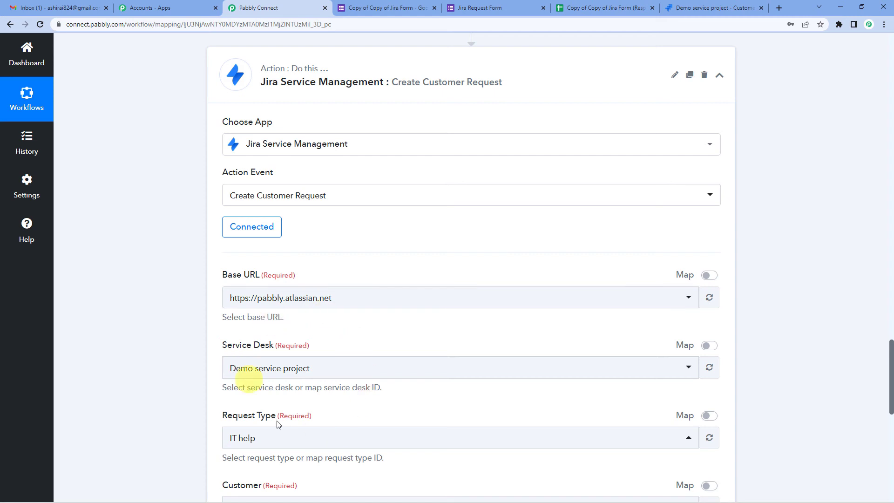
left_click(252, 233)
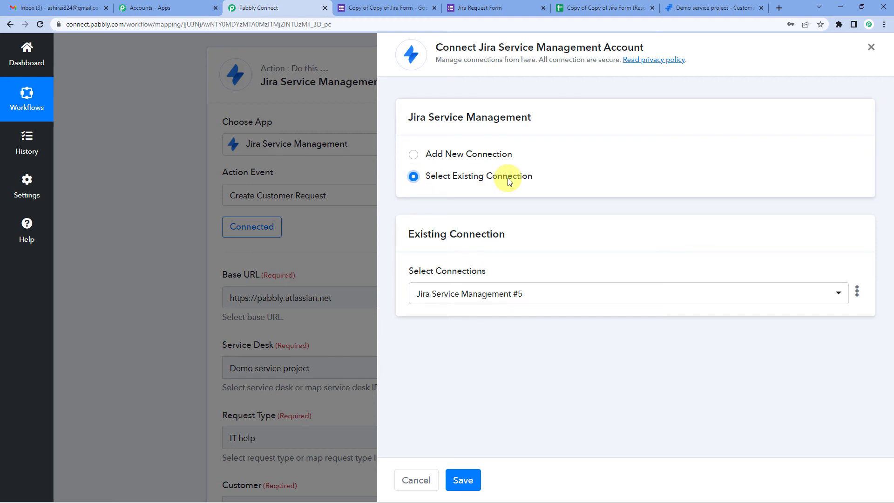
left_click(468, 482)
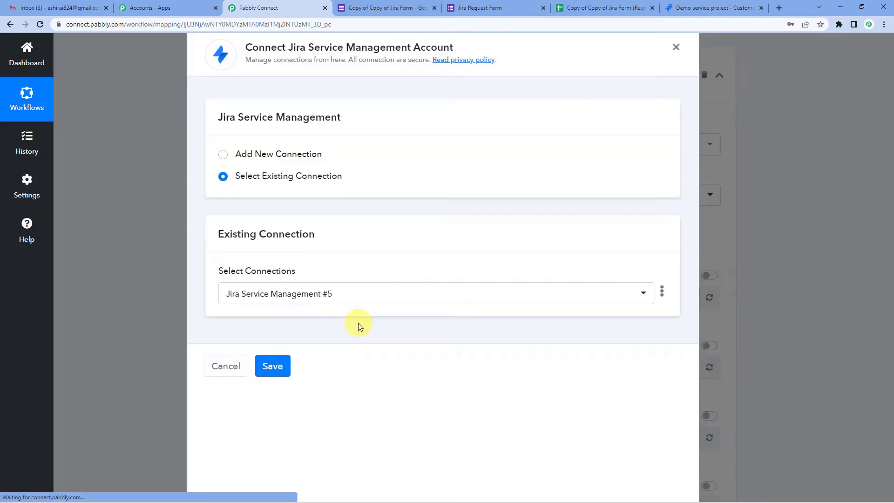
Step: Select Demo service project as the request's Service Desk and IT help as its Request Type
scroll(363, 289, "down", 4)
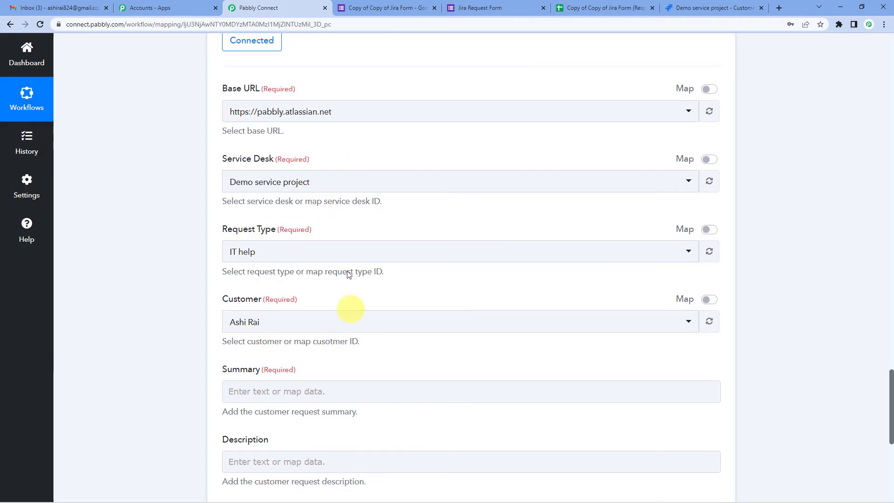
left_click(302, 184)
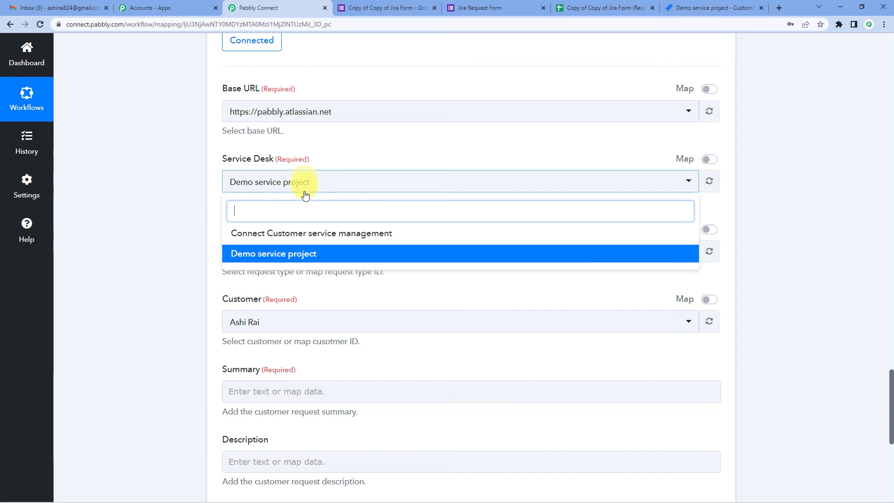
left_click(286, 254)
scroll(335, 163, "down", 1)
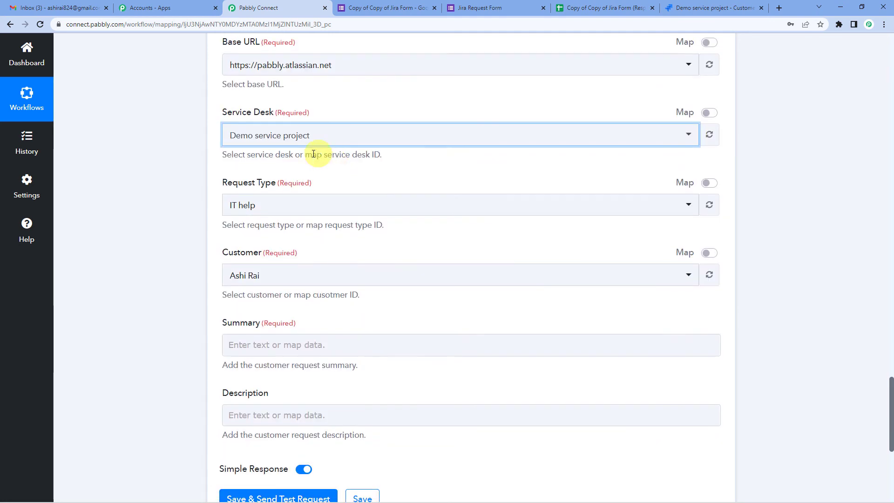
left_click(307, 214)
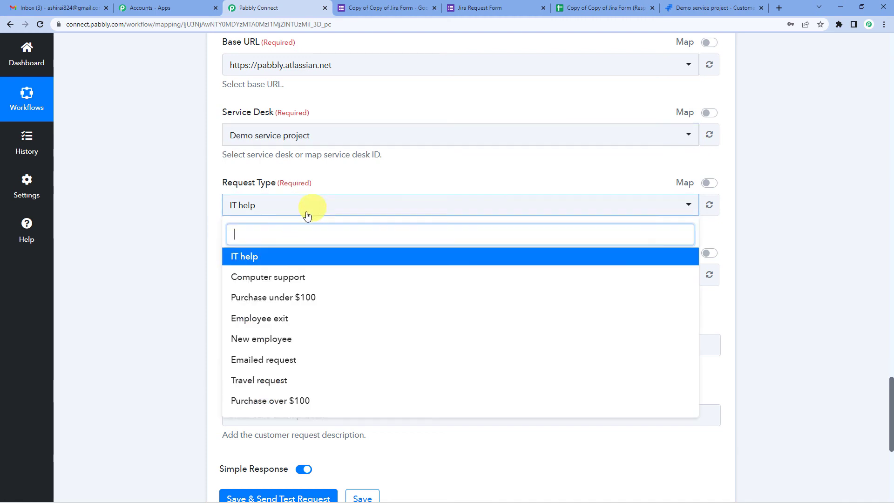
left_click(256, 256)
scroll(215, 205, "down", 2)
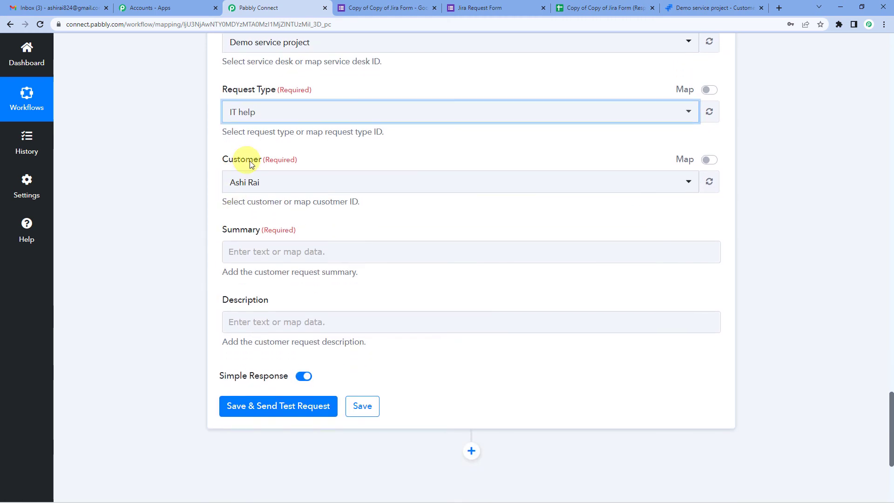
Step: Enable mapping for the request's Customer and replace its fixed ID with AccountId from the Create Customer response
left_click(707, 160)
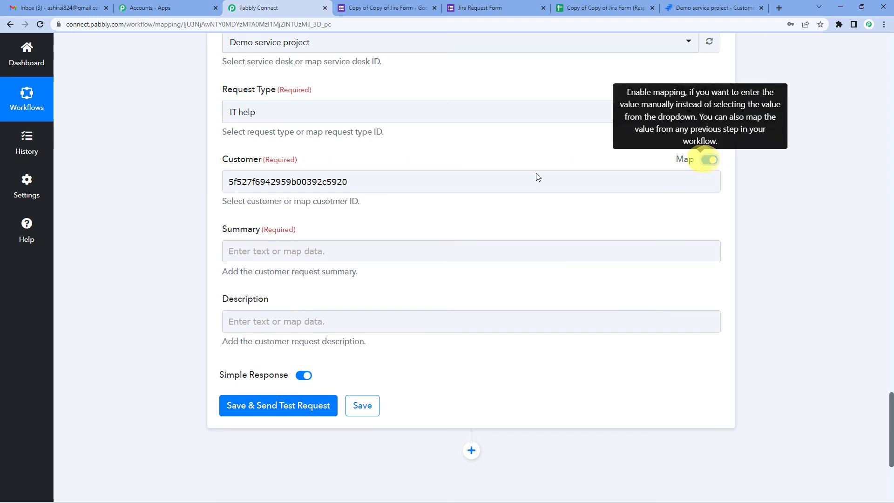
left_click(359, 184)
left_click_drag(359, 183, 175, 194)
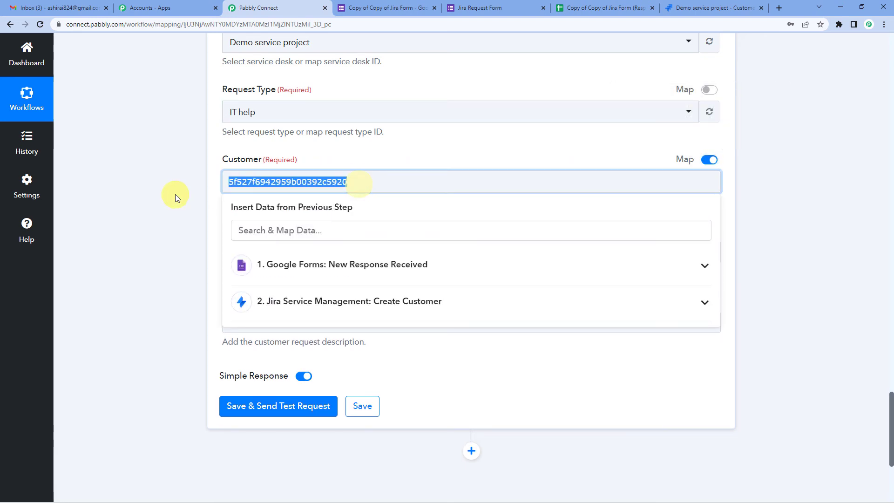
key("BackSpace")
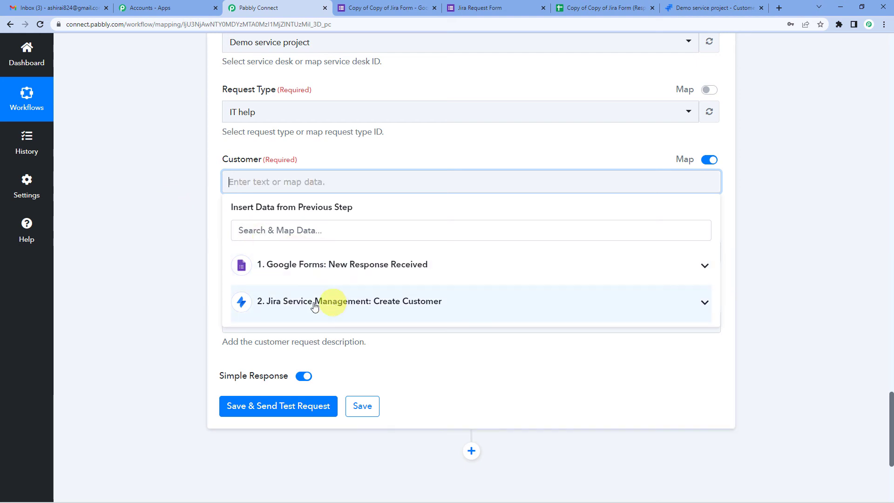
left_click(409, 306)
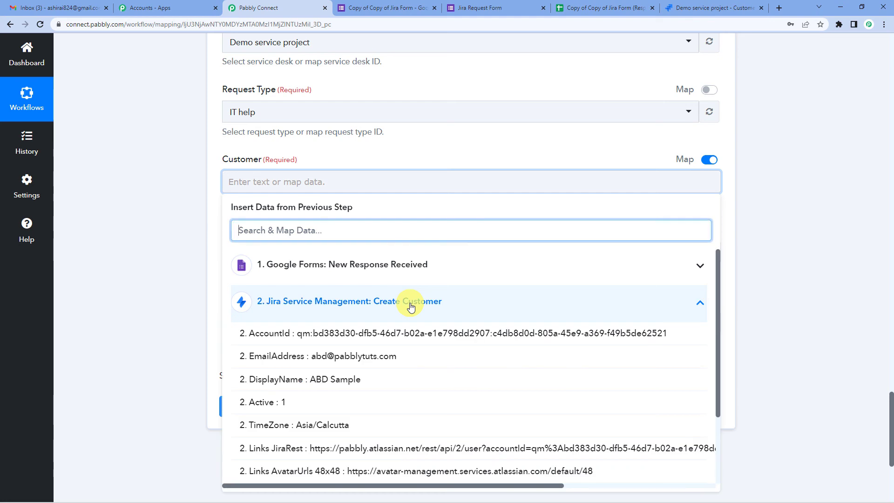
left_click(389, 334)
left_click(219, 210)
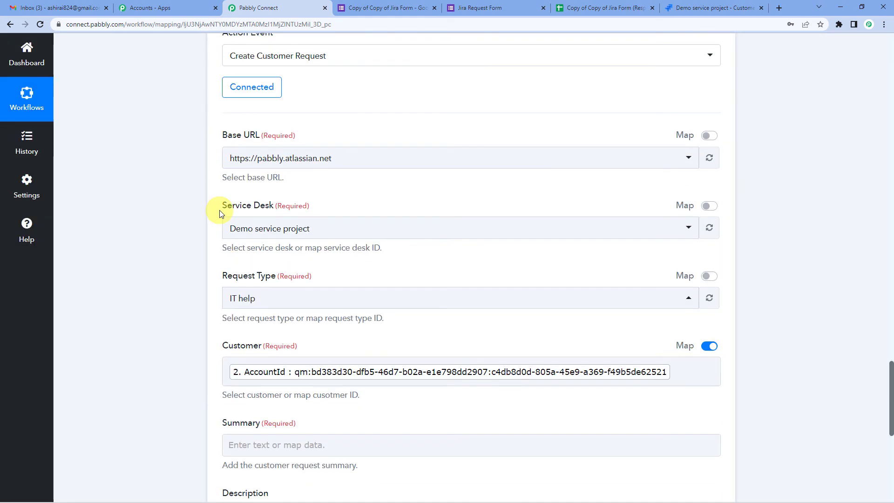
scroll(219, 212, "up", 15)
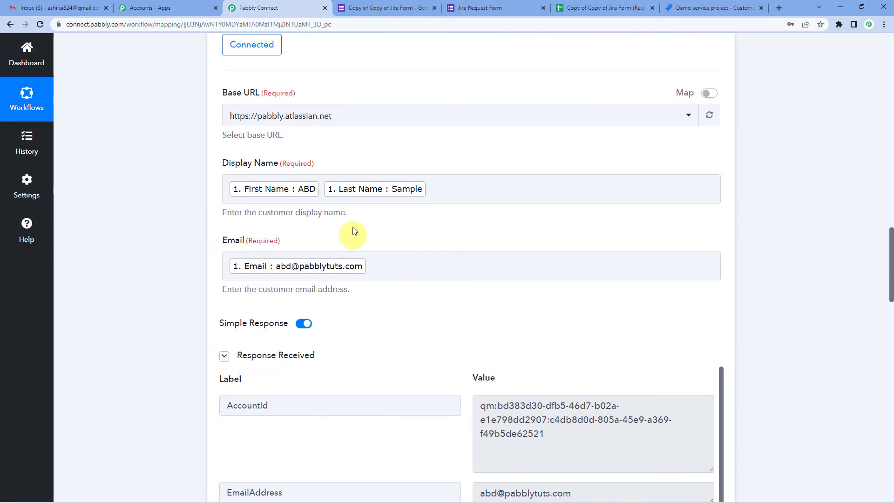
scroll(399, 270, "down", 5)
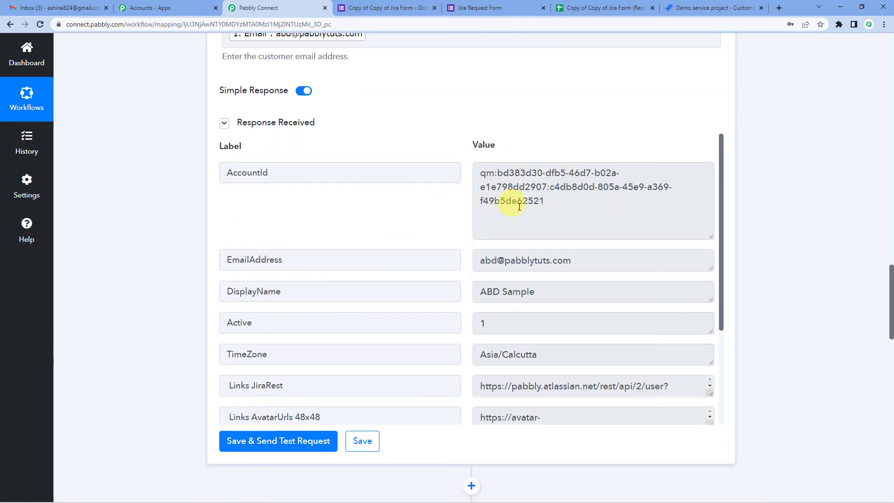
scroll(167, 298, "down", 15)
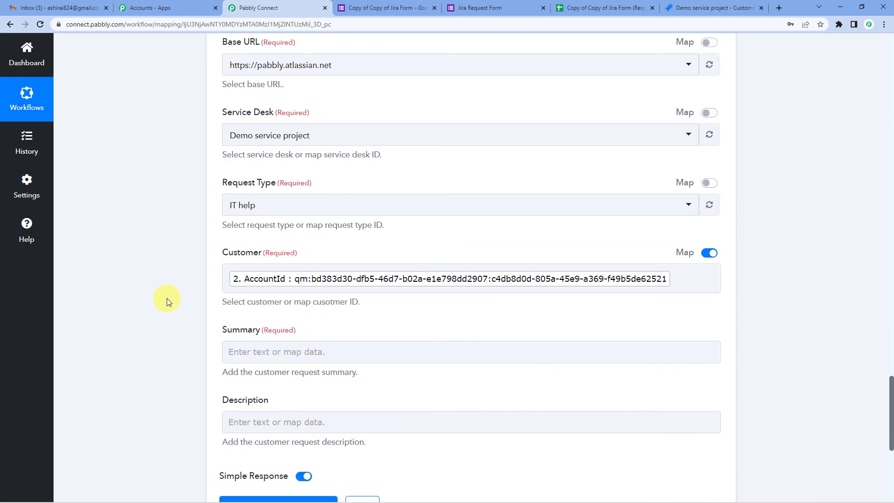
left_click(307, 278)
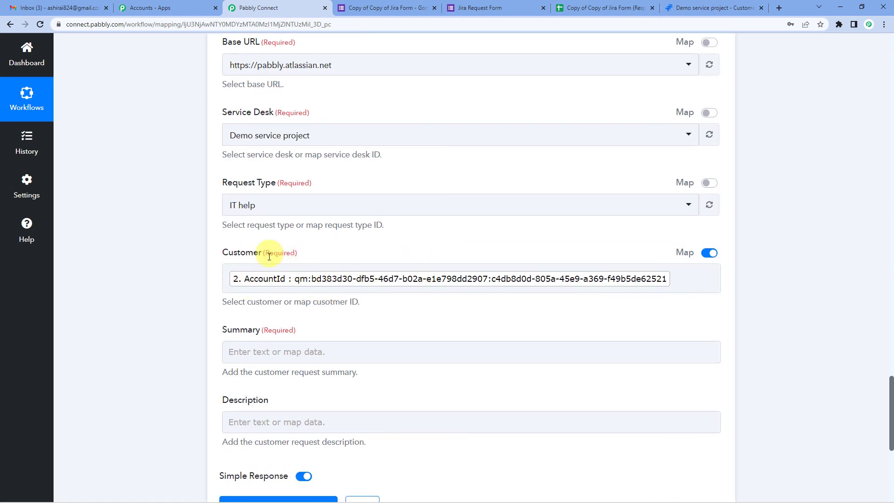
Step: Map the request's Summary to the Summary answer from the Google Forms response
scroll(328, 293, "down", 2)
left_click(254, 257)
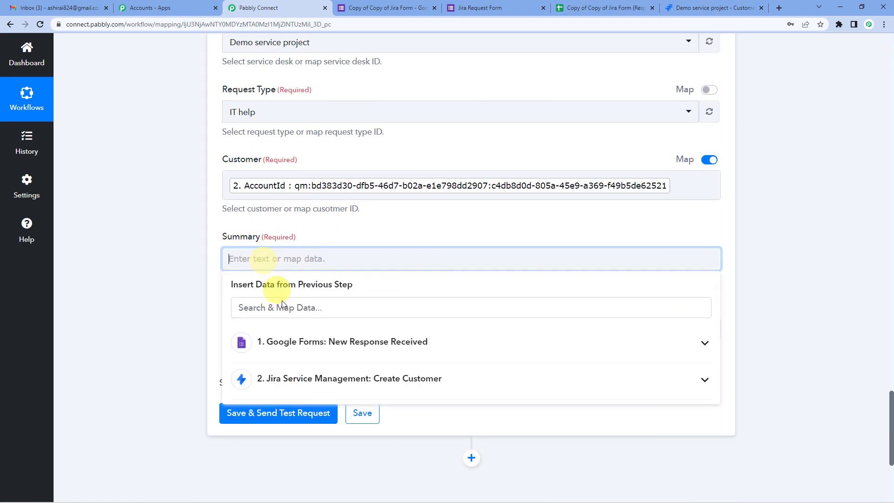
left_click(311, 344)
left_click(366, 306)
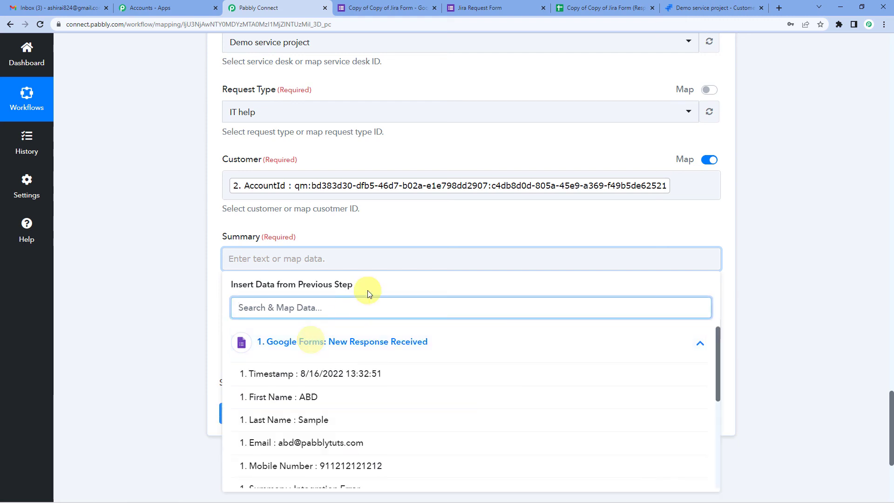
scroll(366, 287, "down", 3)
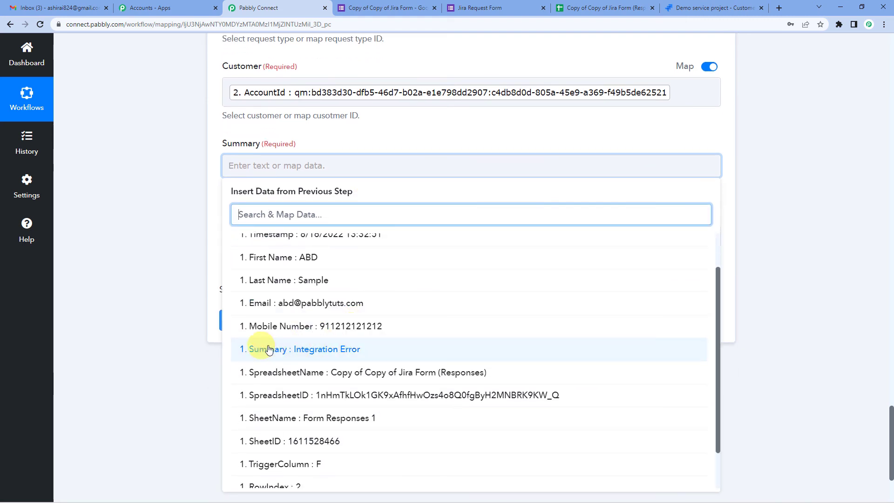
left_click(338, 354)
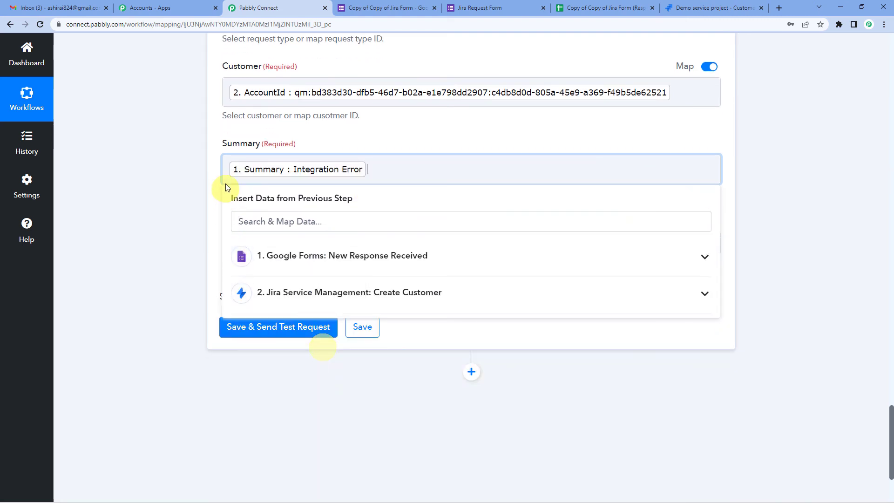
left_click(217, 178)
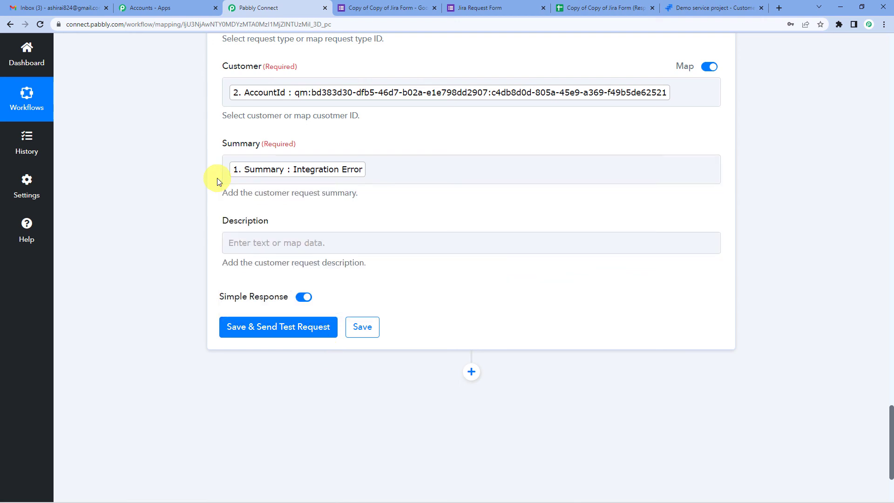
Step: Enter "Need help with intrgration of apps" as the request's Description, then save the action and send a test request
left_click(286, 245)
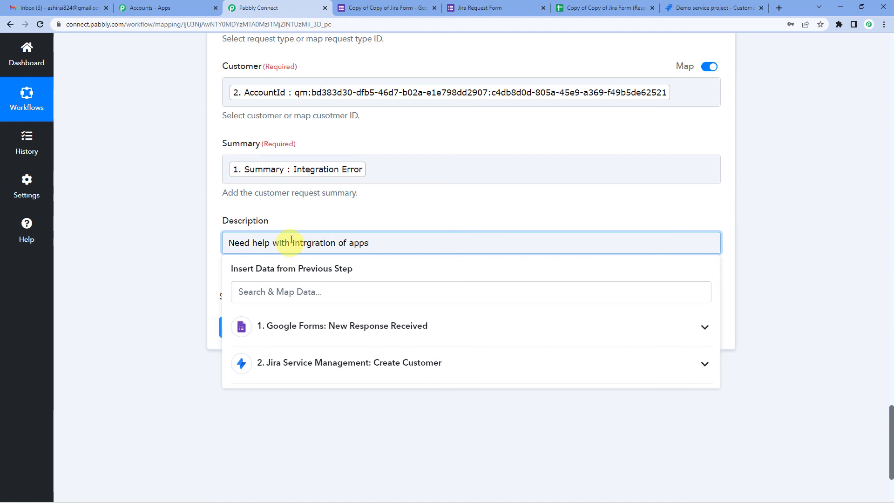
left_click(294, 223)
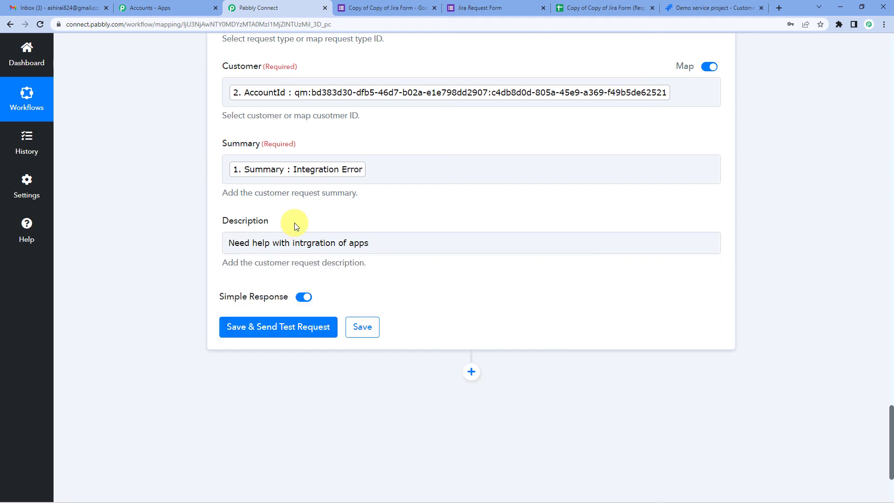
left_click(294, 327)
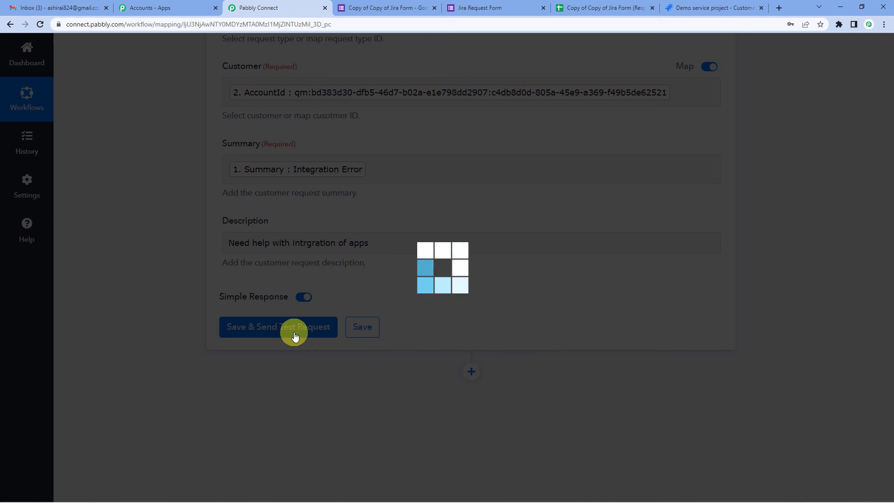
Step: Examine the Create Customer Request response, especially its IssueKey, and review the mapped request fields
scroll(525, 231, "down", 1)
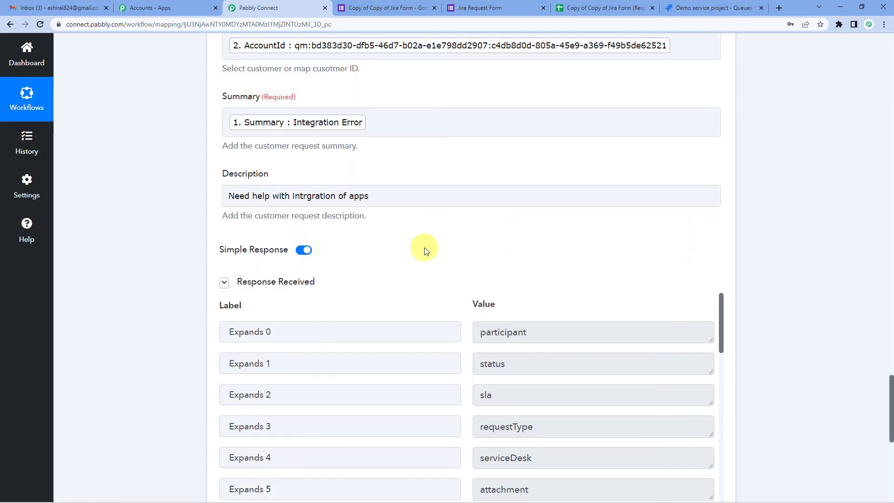
scroll(481, 176, "down", 5)
scroll(529, 193, "down", 4)
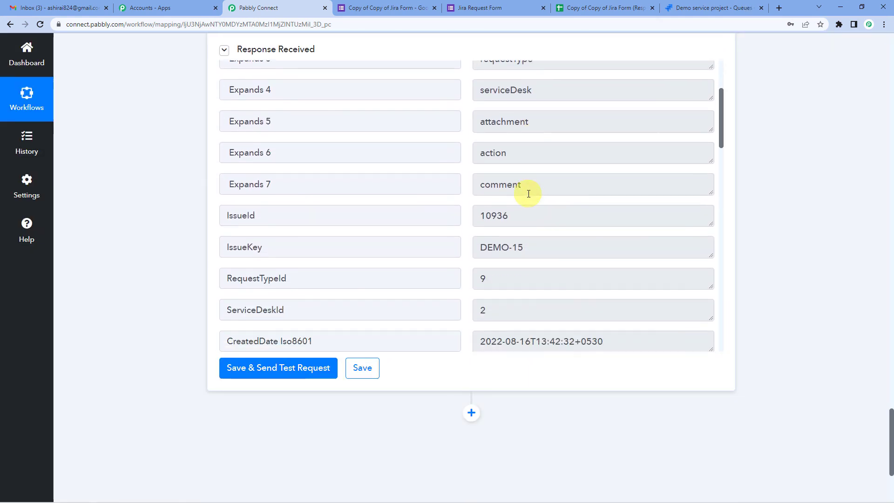
left_click_drag(222, 197, 268, 197)
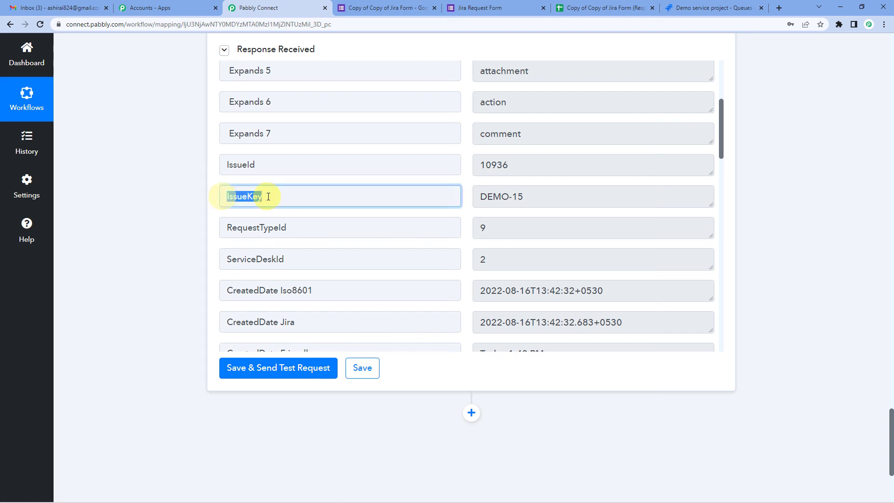
left_click_drag(567, 197, 481, 196)
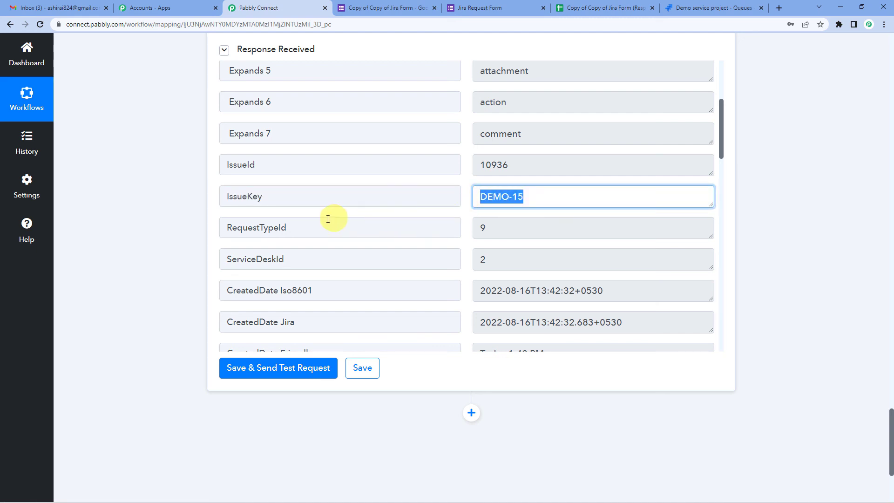
scroll(498, 237, "up", 1)
left_click(522, 241)
left_click_drag(529, 242, 474, 241)
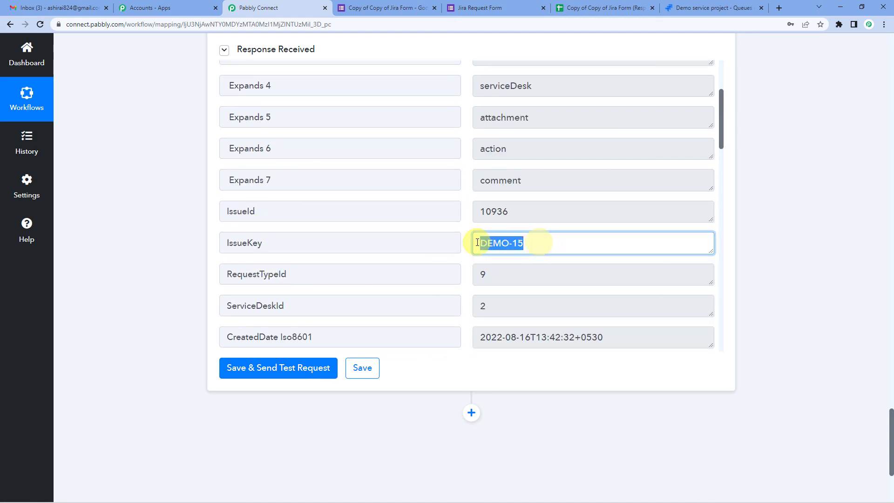
scroll(559, 201, "down", 5)
scroll(532, 195, "down", 5)
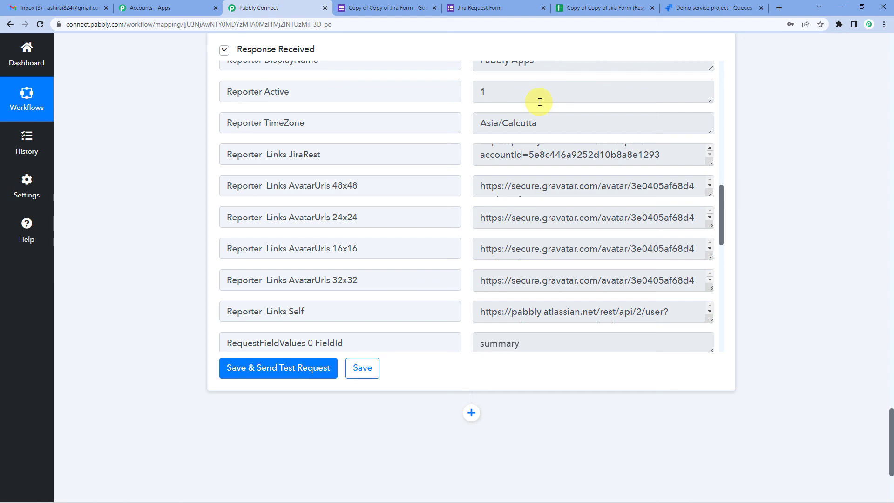
scroll(144, 225, "up", 10)
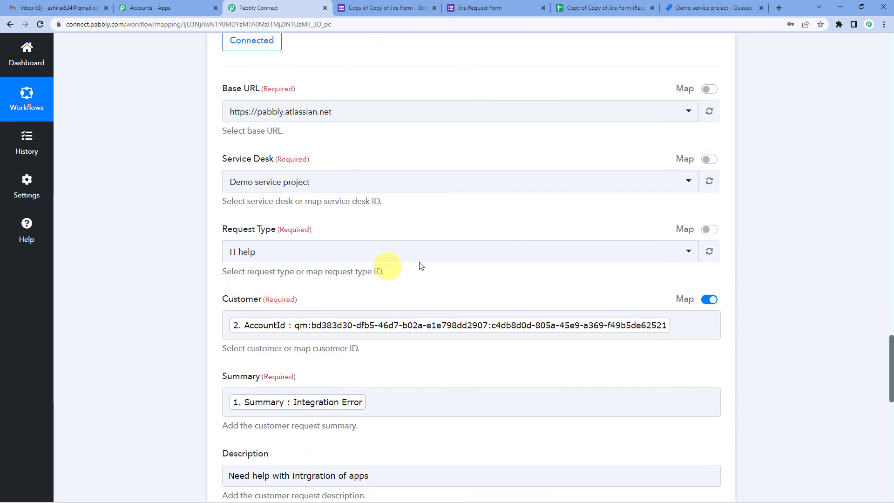
Step: Switch to Jira, open the Integration Error request from the All open queue and check its description
left_click(726, 7)
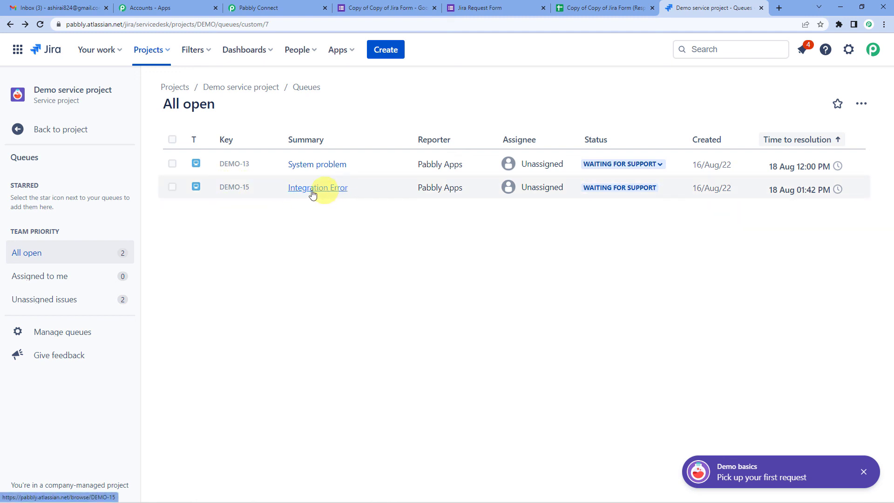
left_click(229, 188)
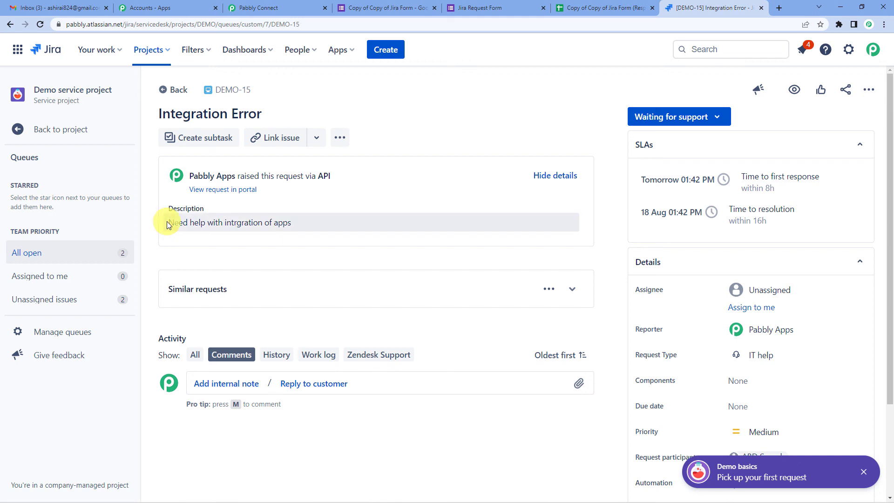
left_click_drag(193, 223, 277, 224)
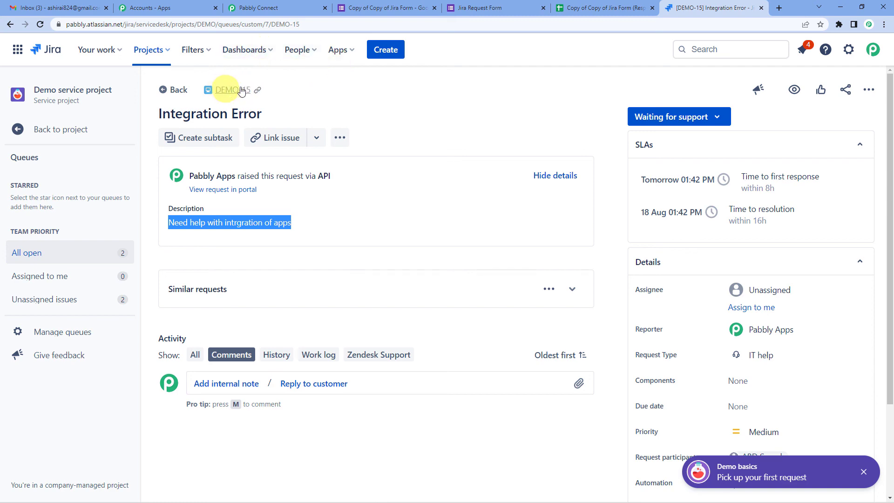
Step: Return to Pabbly Connect and check the IssueKey in the Create Customer Request response against the Jira request
left_click(268, 7)
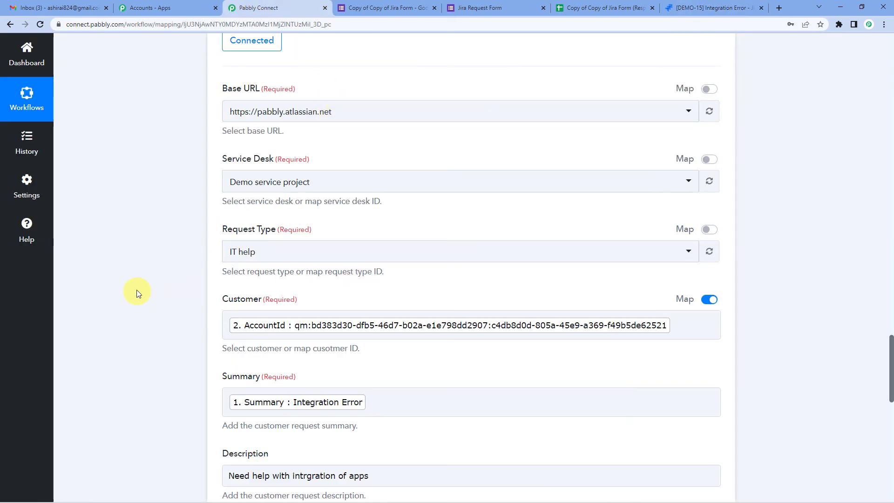
scroll(136, 291, "down", 10)
scroll(473, 267, "up", 9)
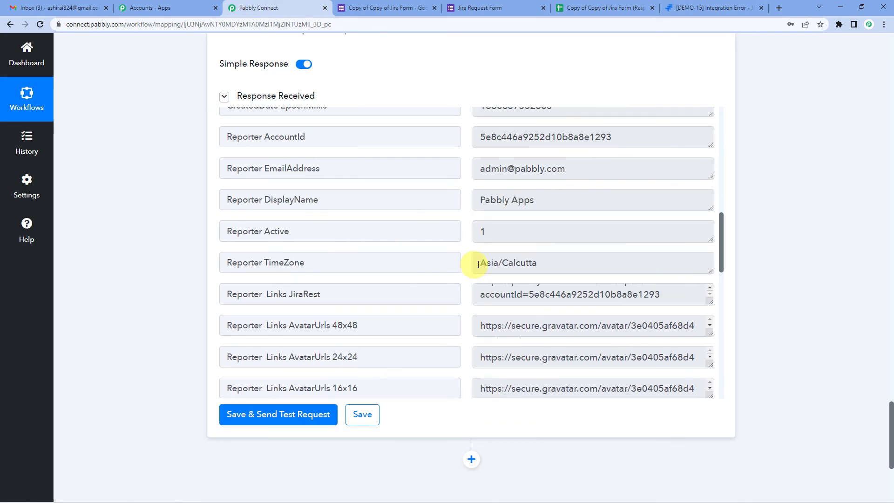
left_click(307, 242)
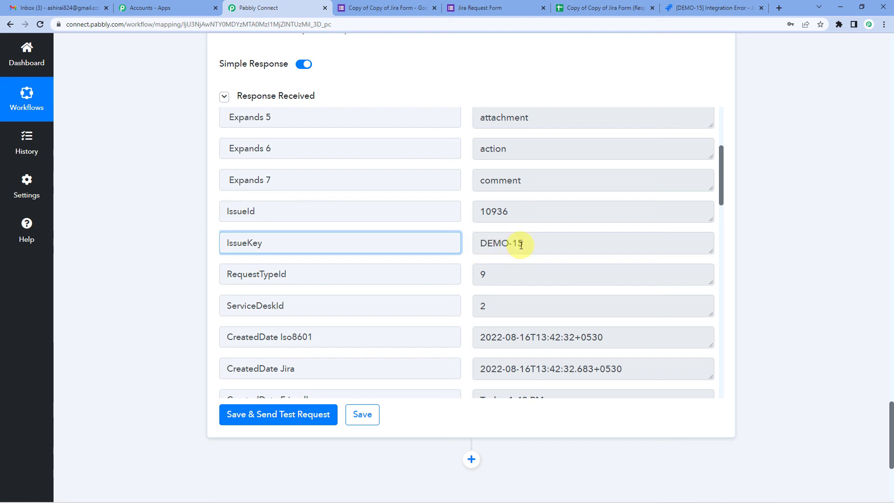
scroll(177, 324, "up", 4)
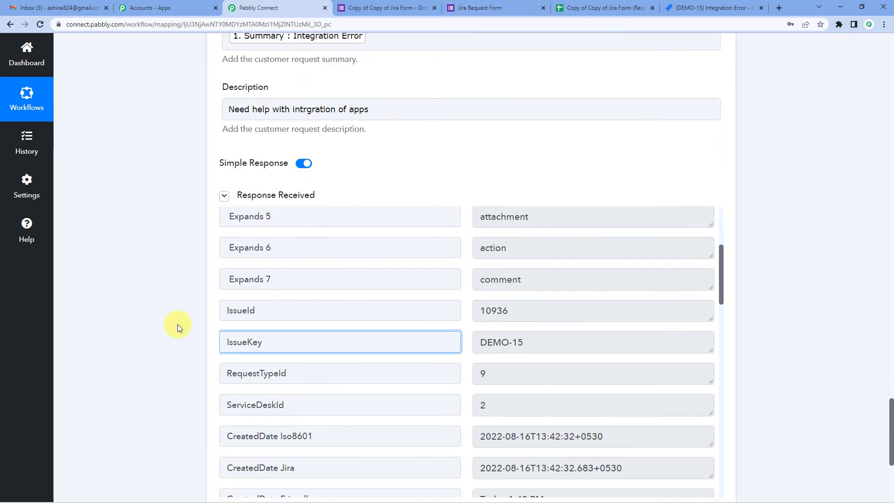
Step: Review the workflow back up to its Google Forms trigger and collapse the expanded trigger and action steps
scroll(176, 324, "up", 10)
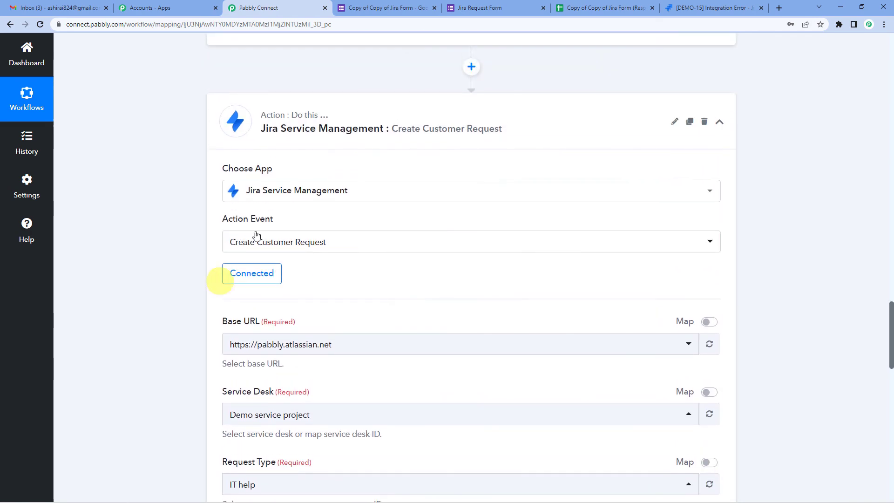
scroll(122, 298, "up", 20)
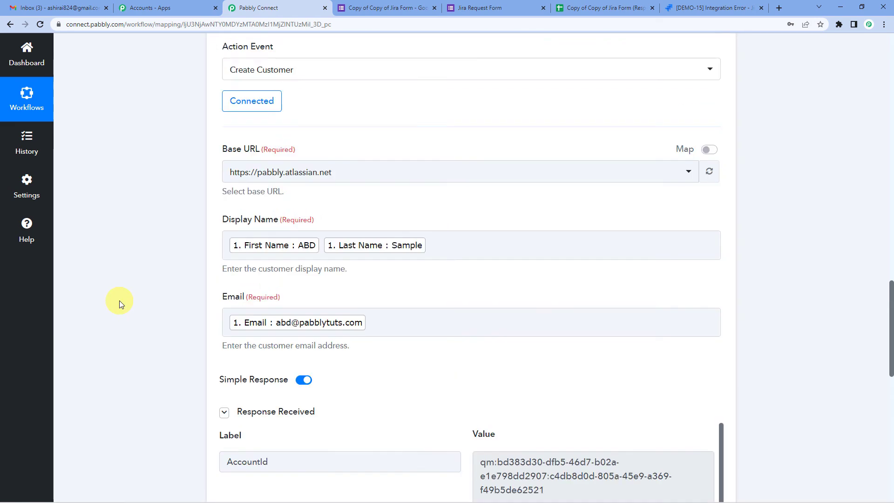
scroll(110, 326, "up", 20)
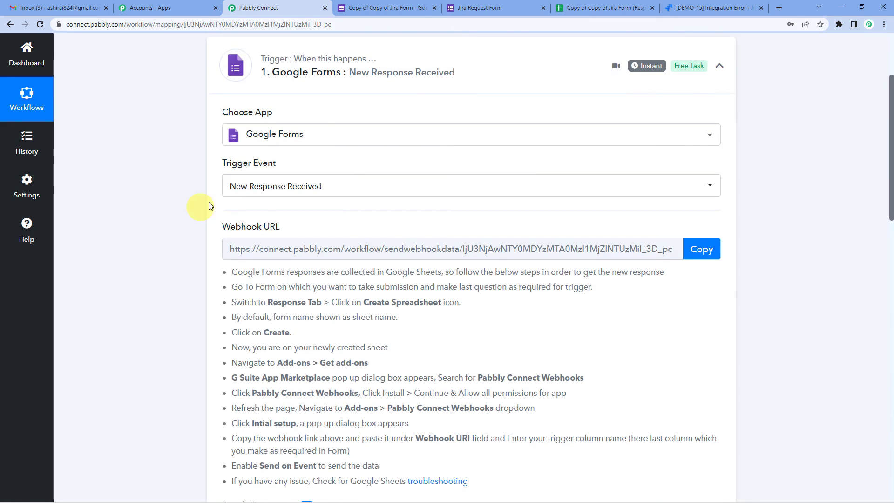
left_click(326, 73)
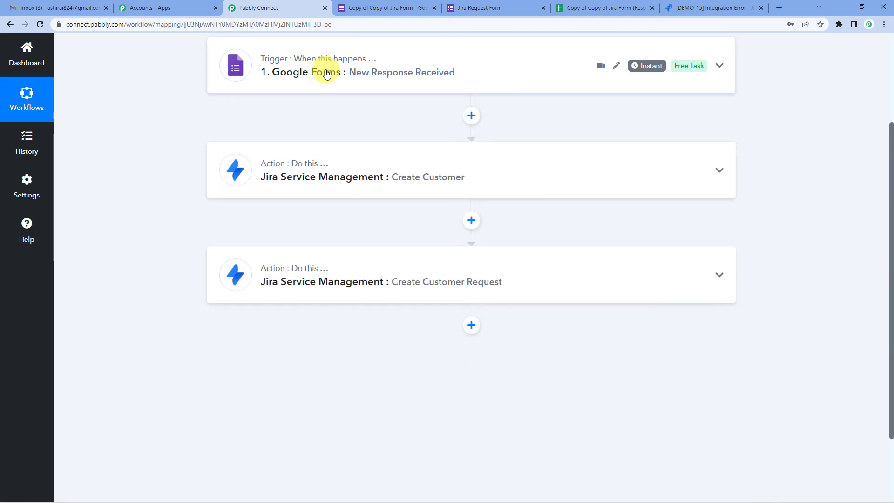